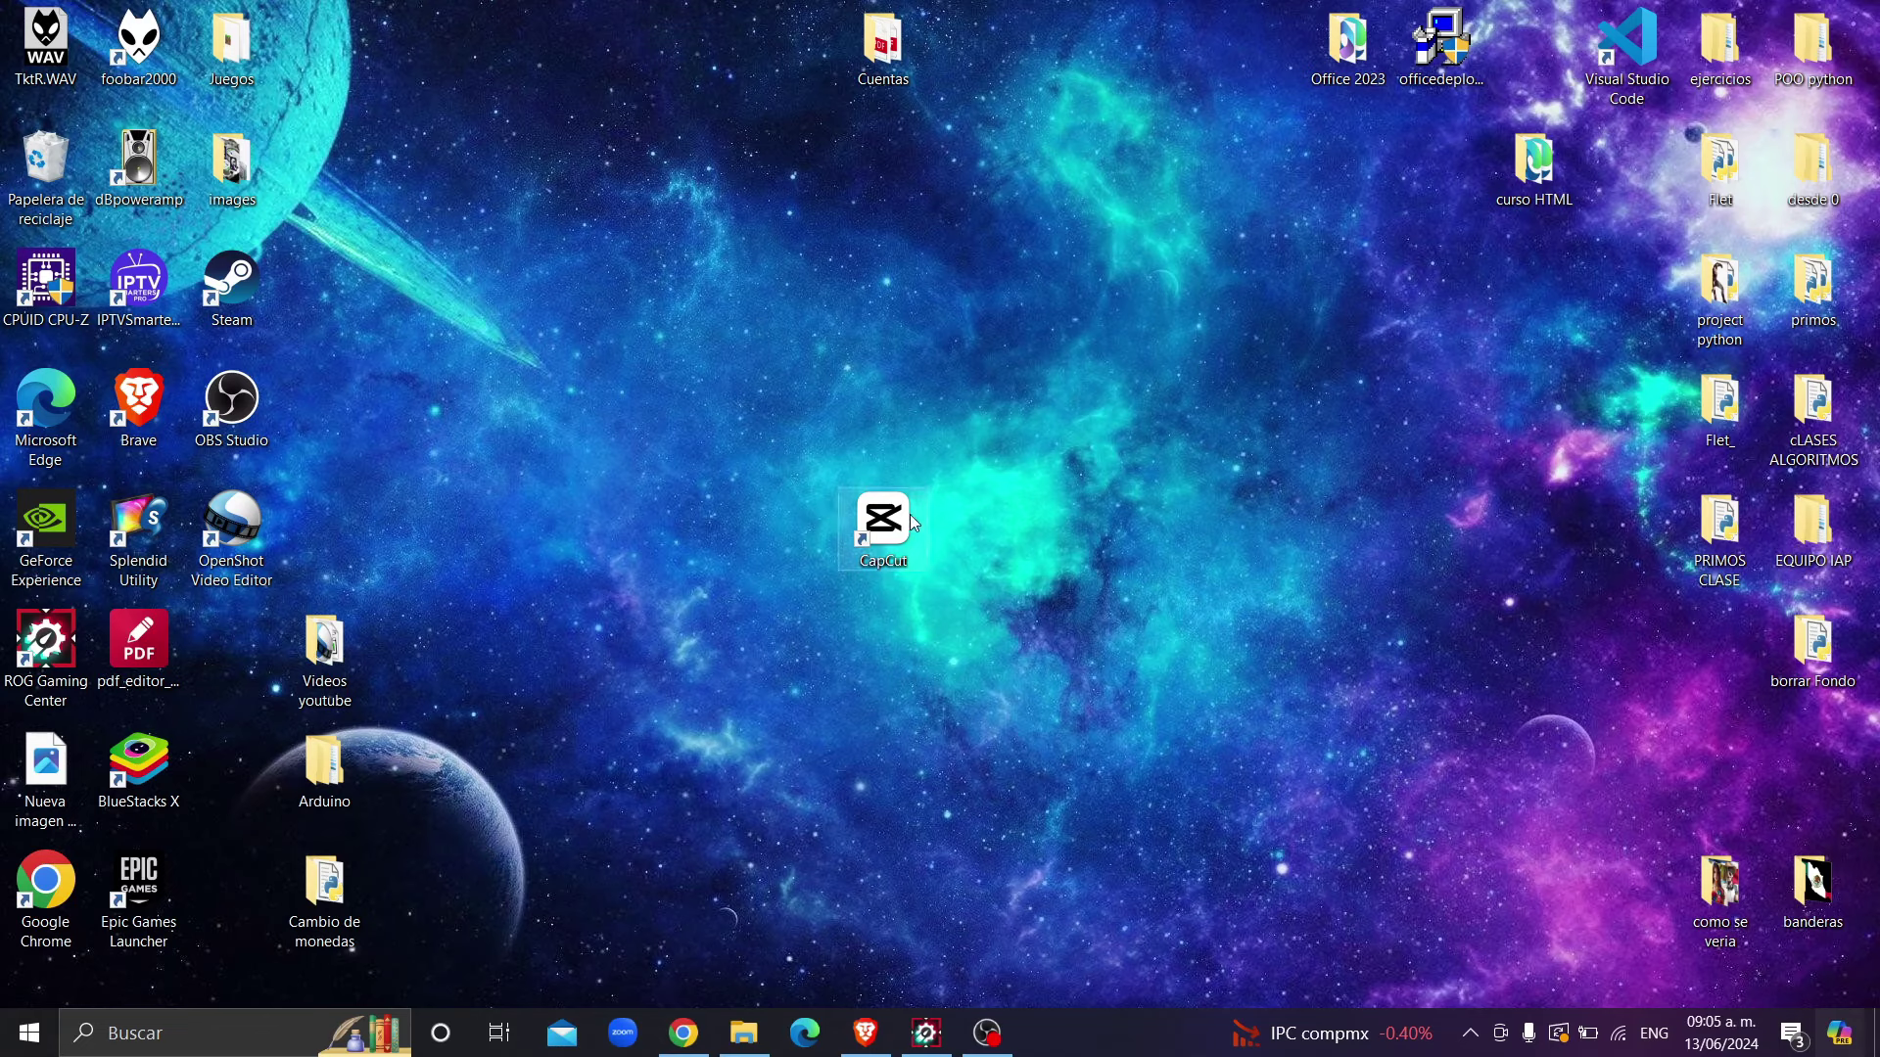
# - Try to launch CapCut from its desktop shortcut, both normally and as administrator
pyautogui.doubleClick(875, 504)
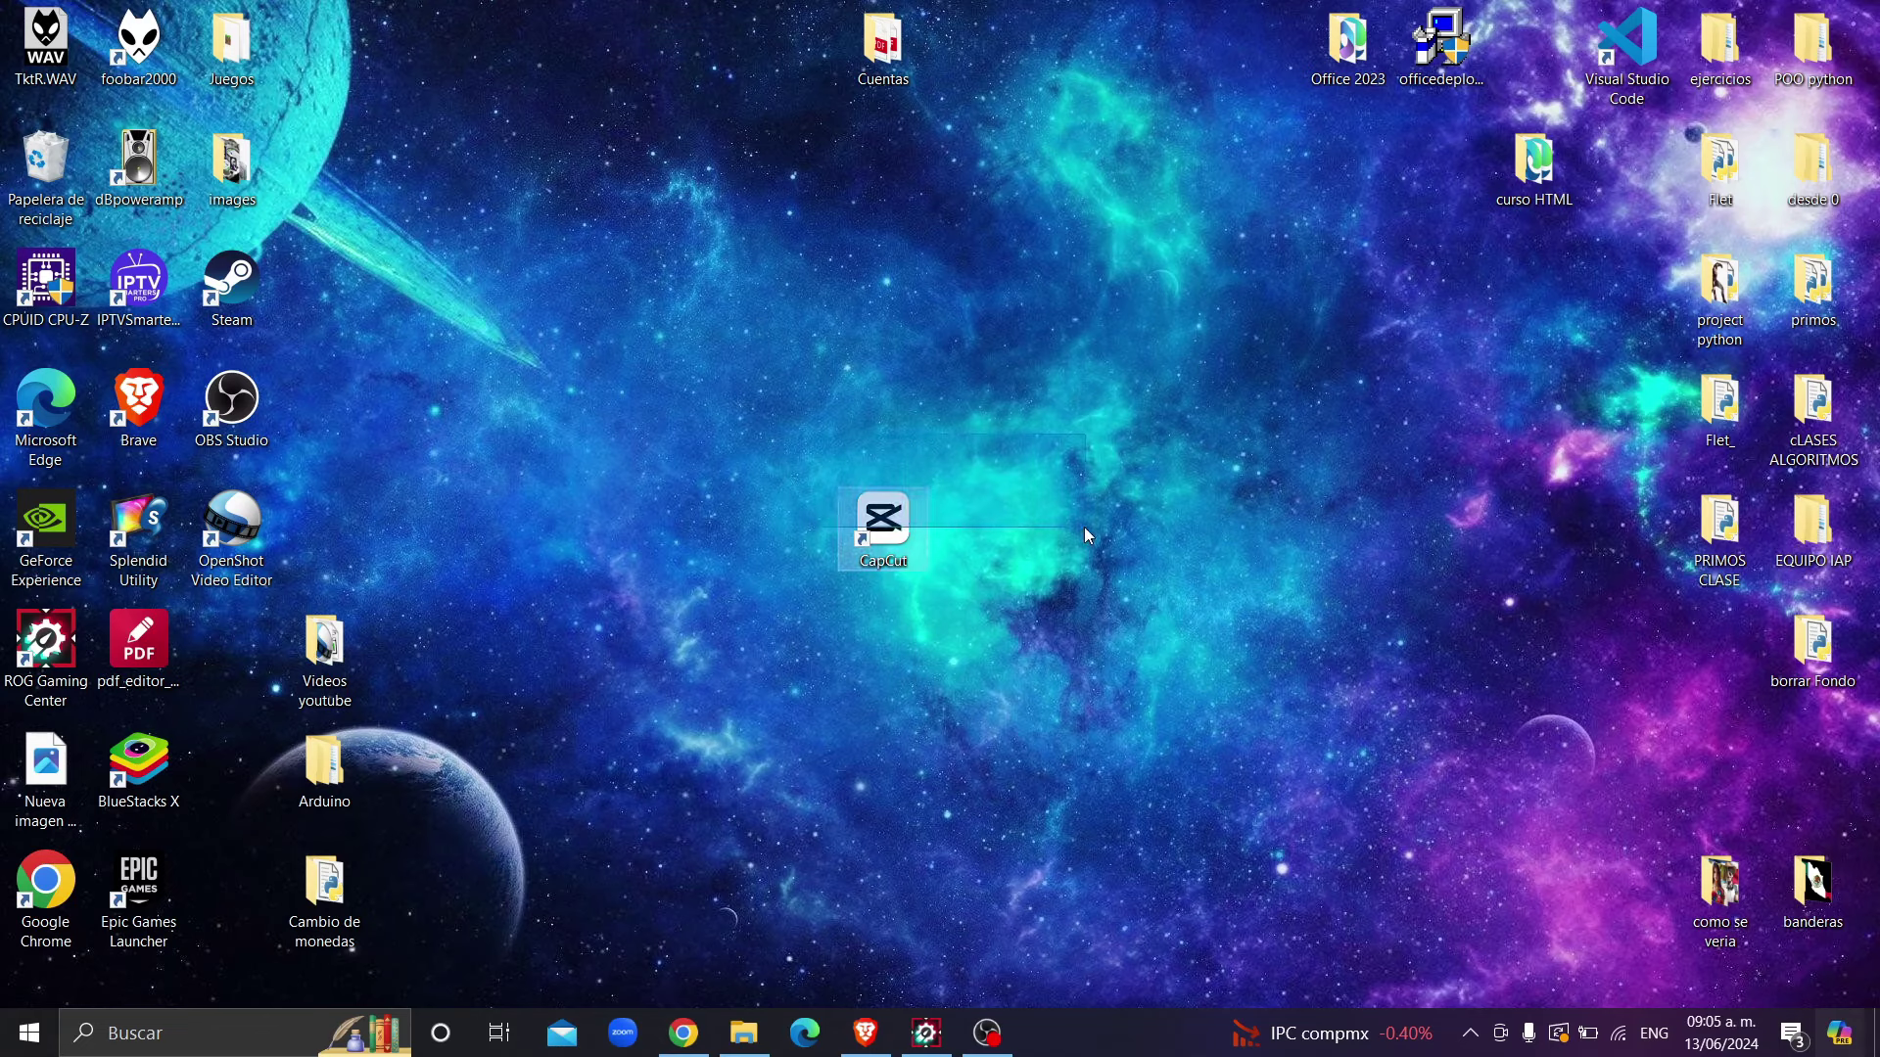
pyautogui.rightClick(892, 534)
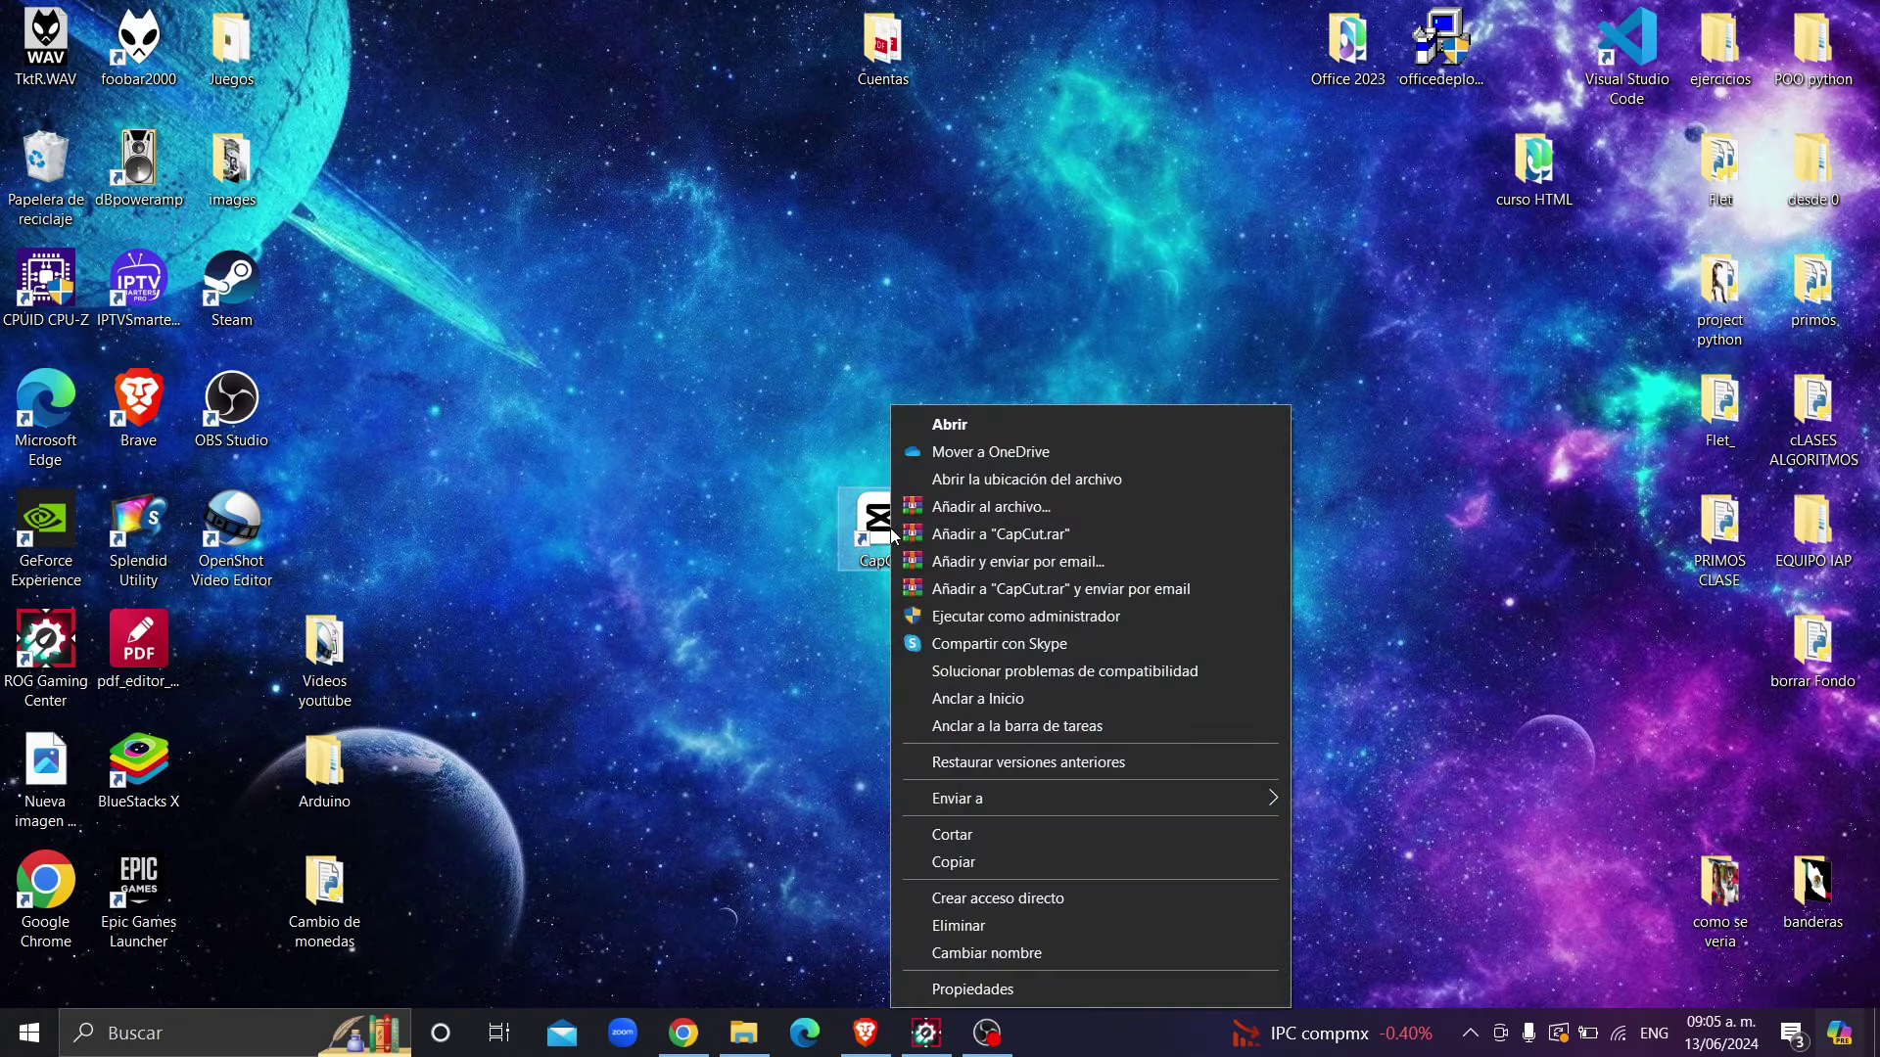
pyautogui.click(972, 615)
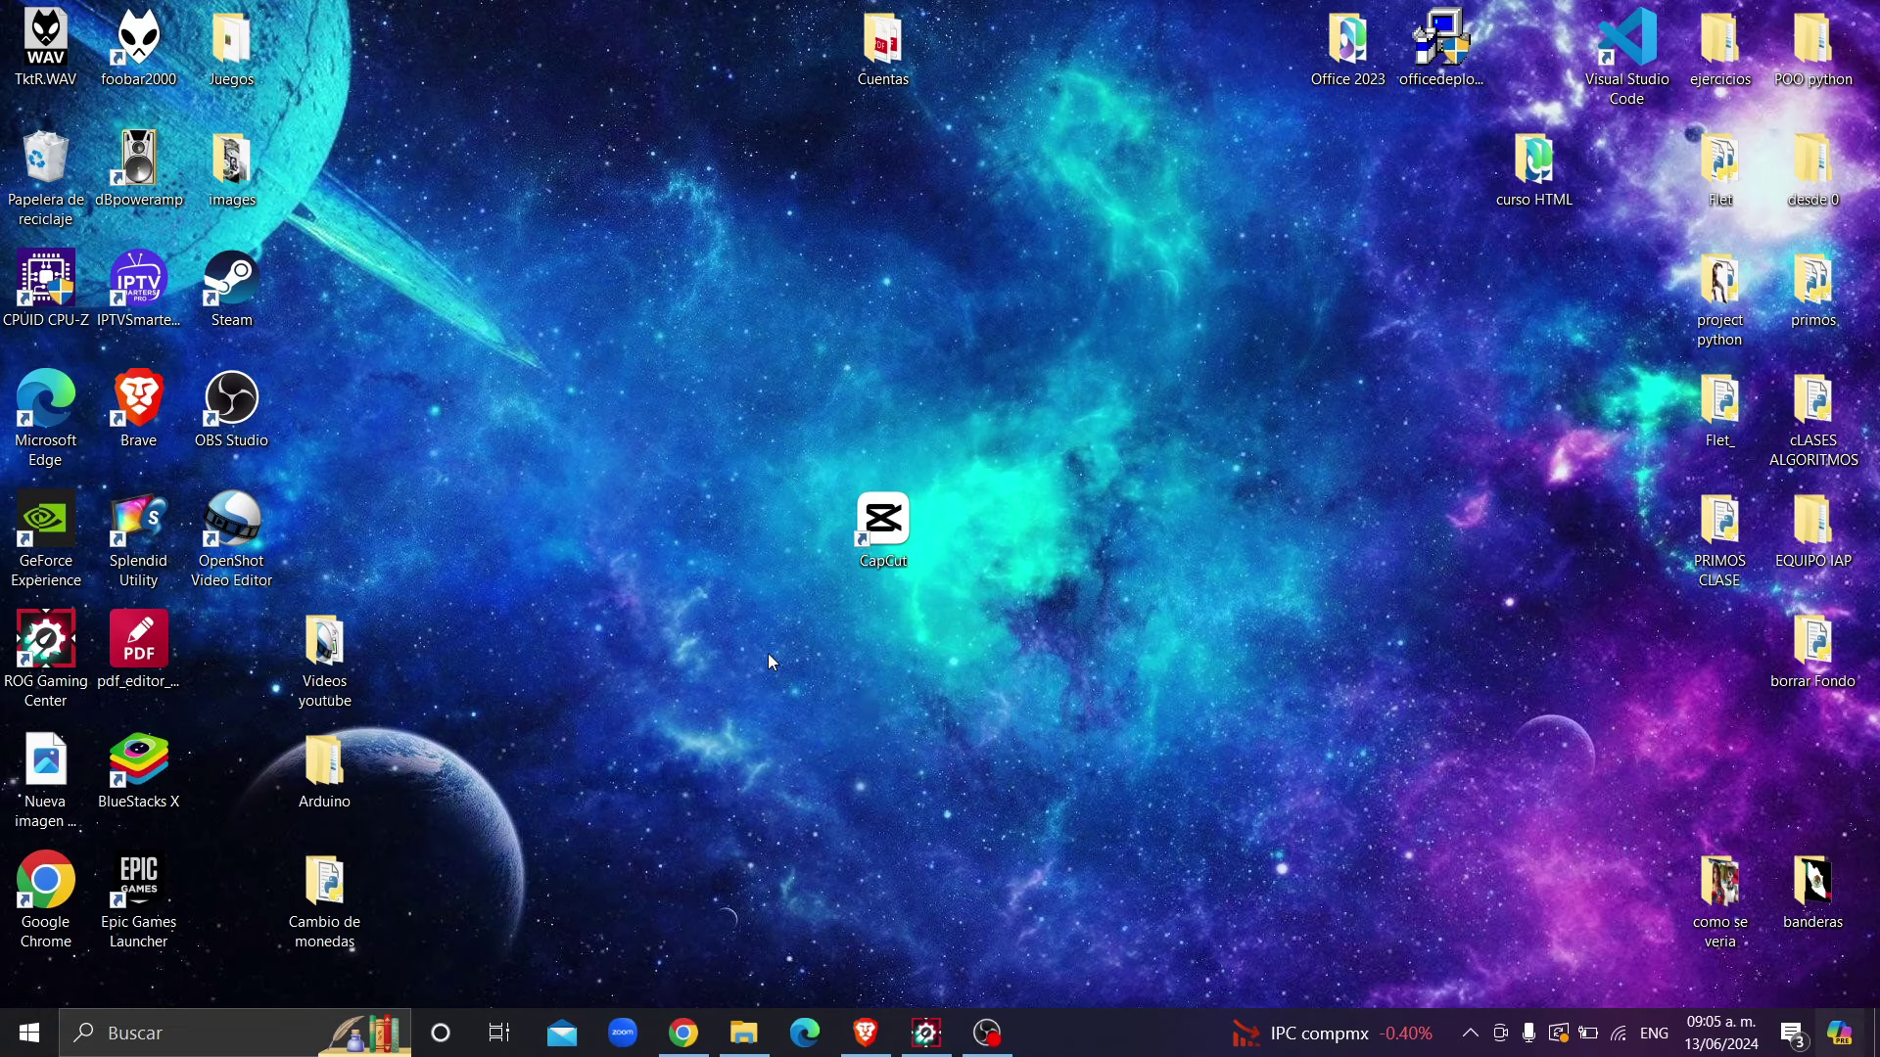
pyautogui.doubleClick(885, 530)
# - Open Task Manager (Administrador de tareas) in a maximized window and look through the running processes for CapCut
pyautogui.click(186, 1033)
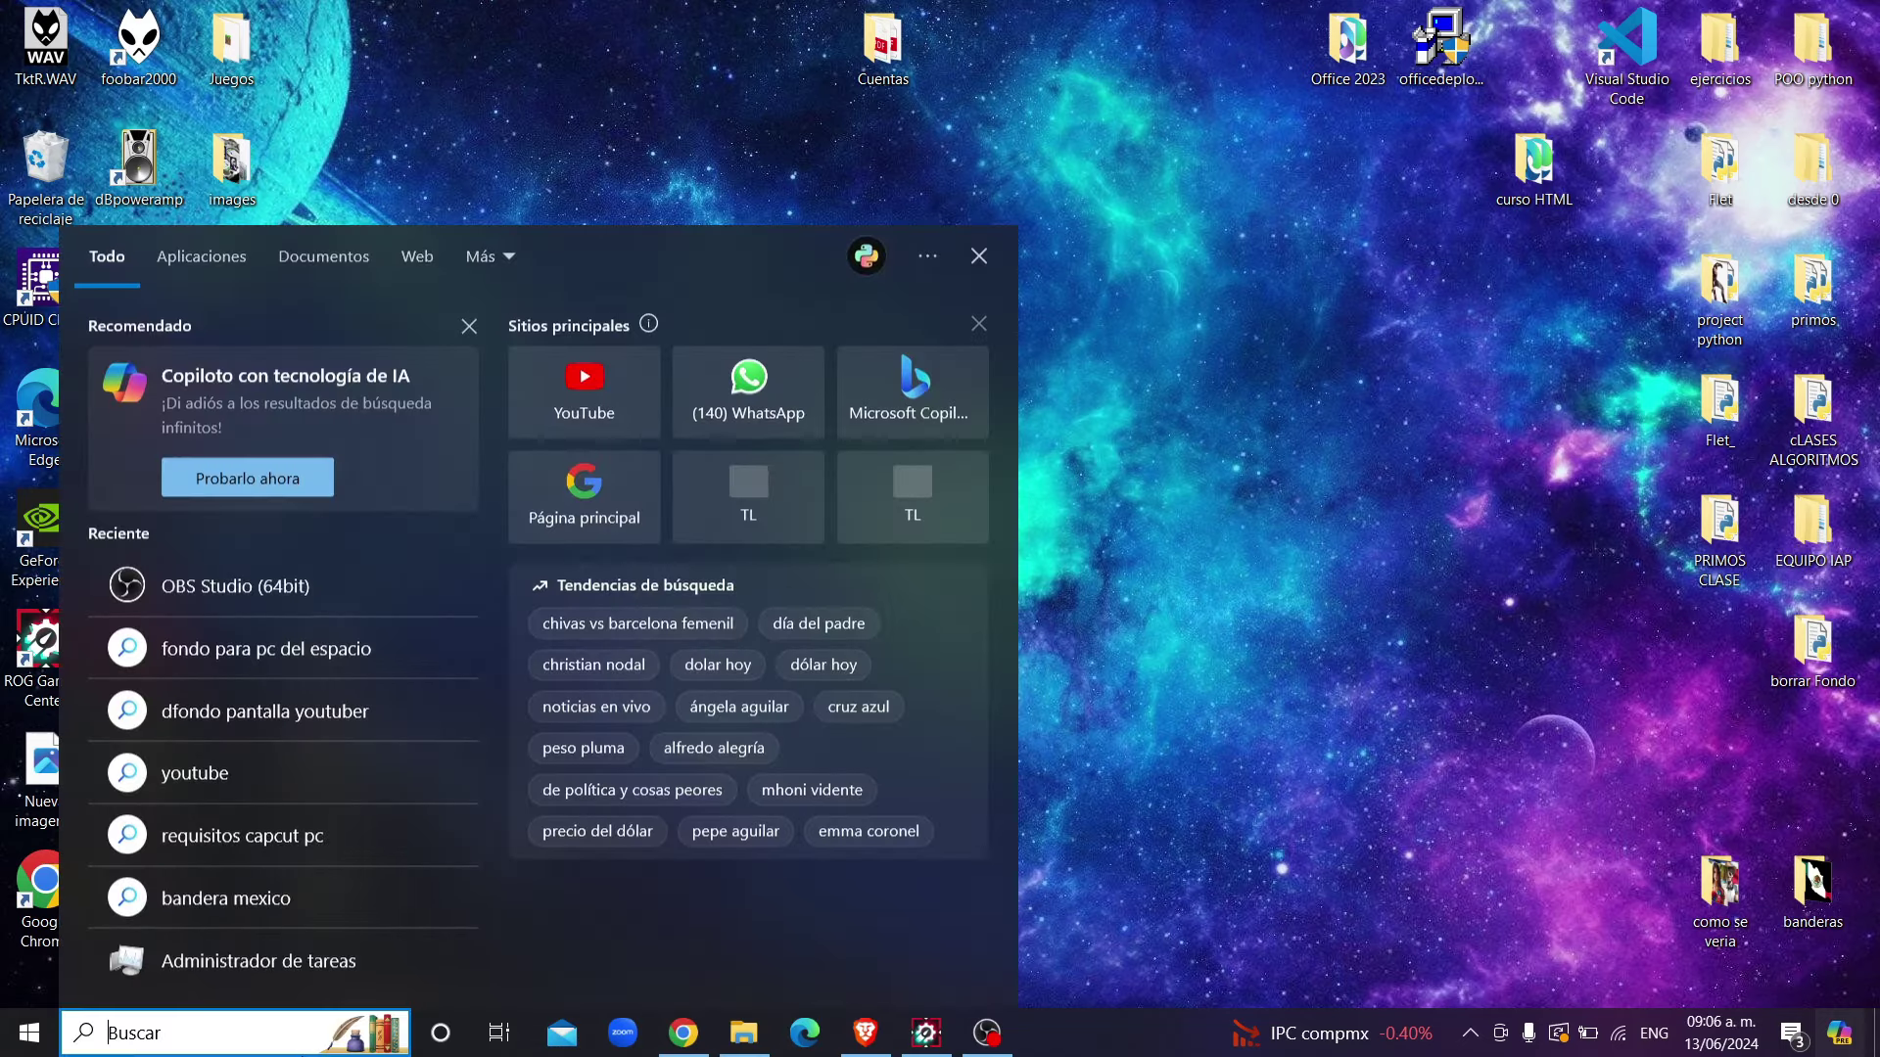
pyautogui.write('adminis')
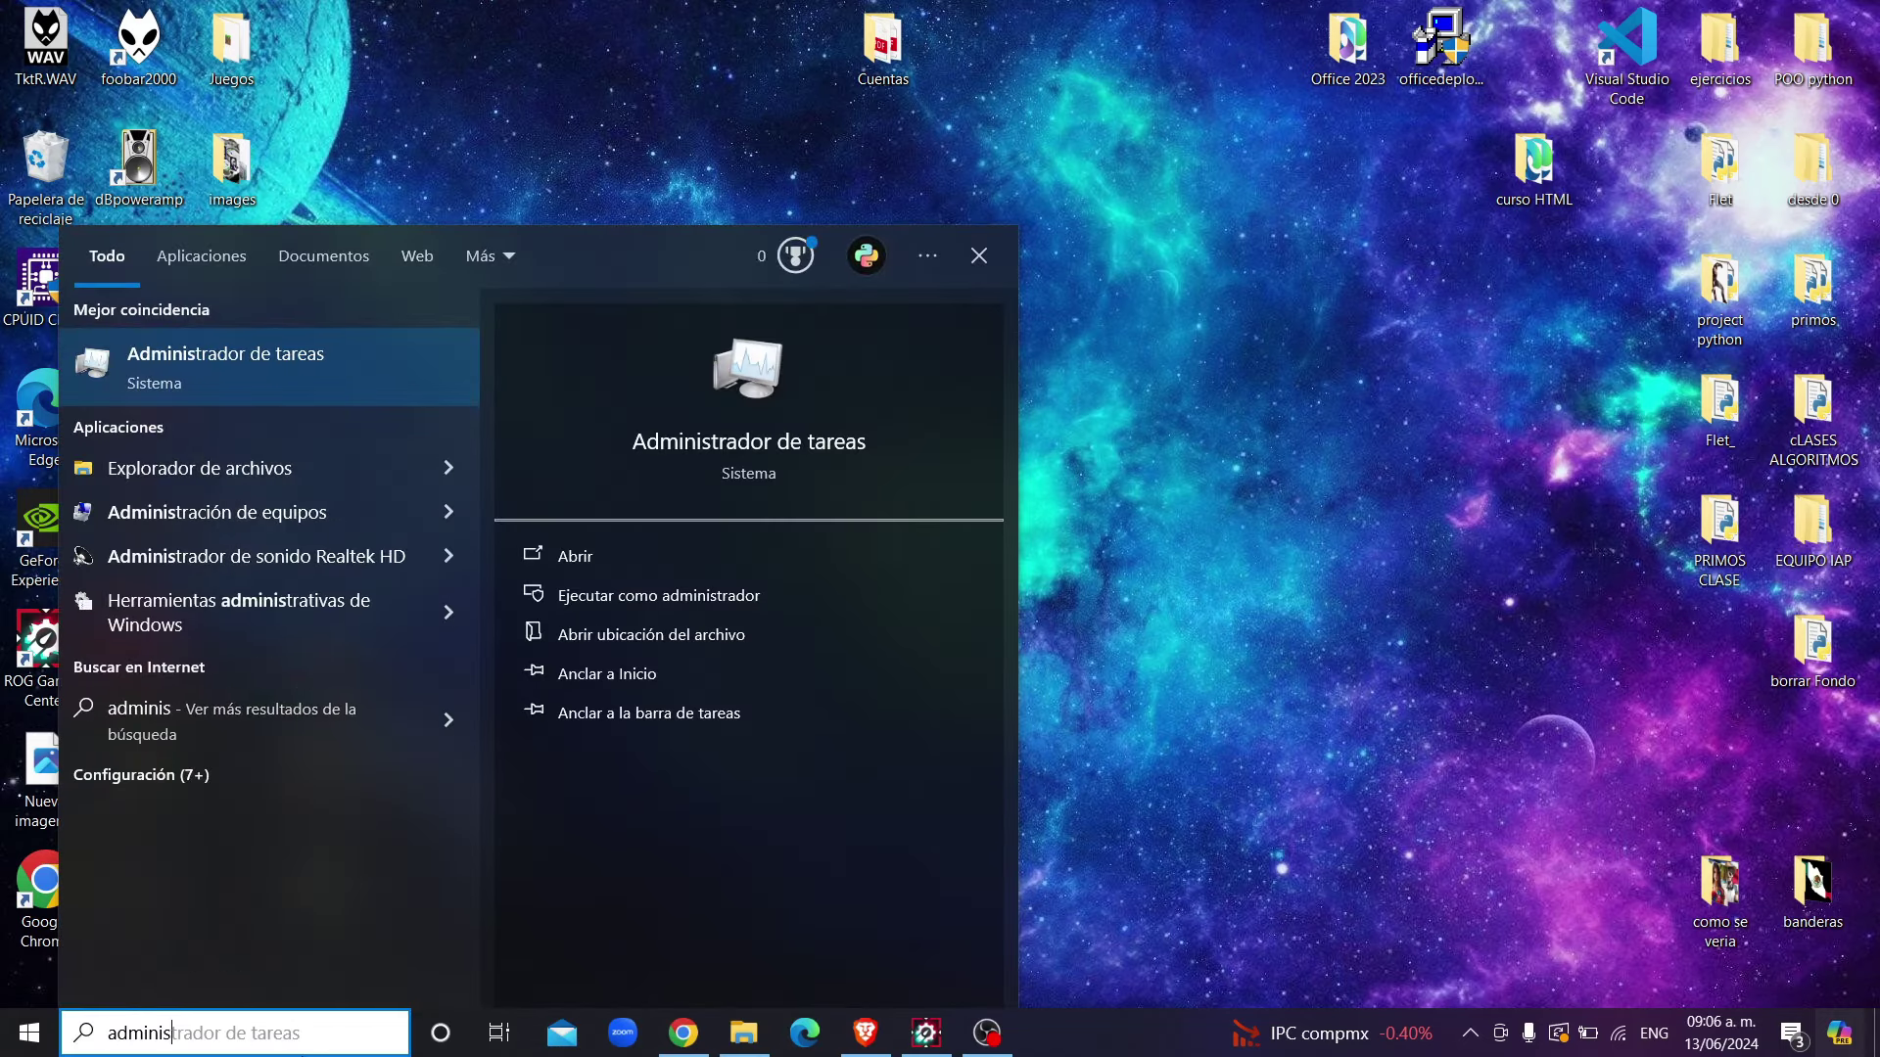
pyautogui.click(388, 372)
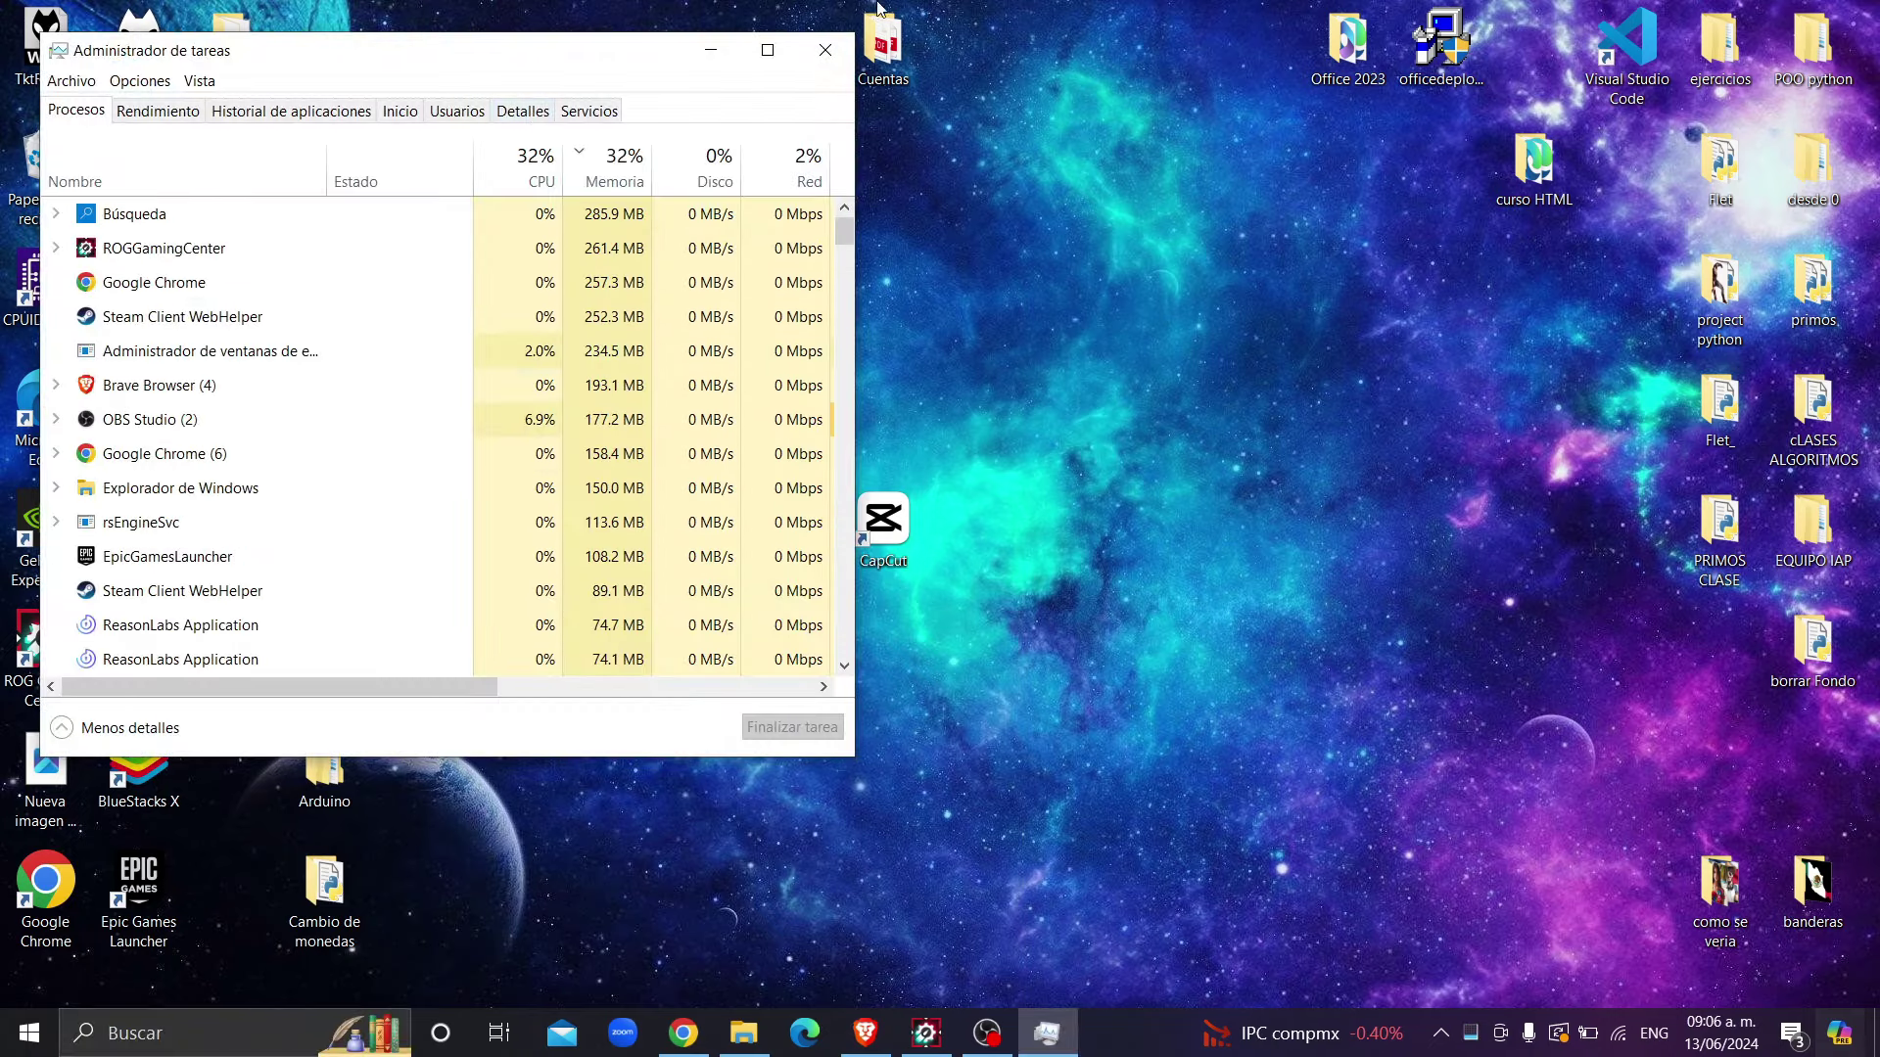
pyautogui.click(768, 50)
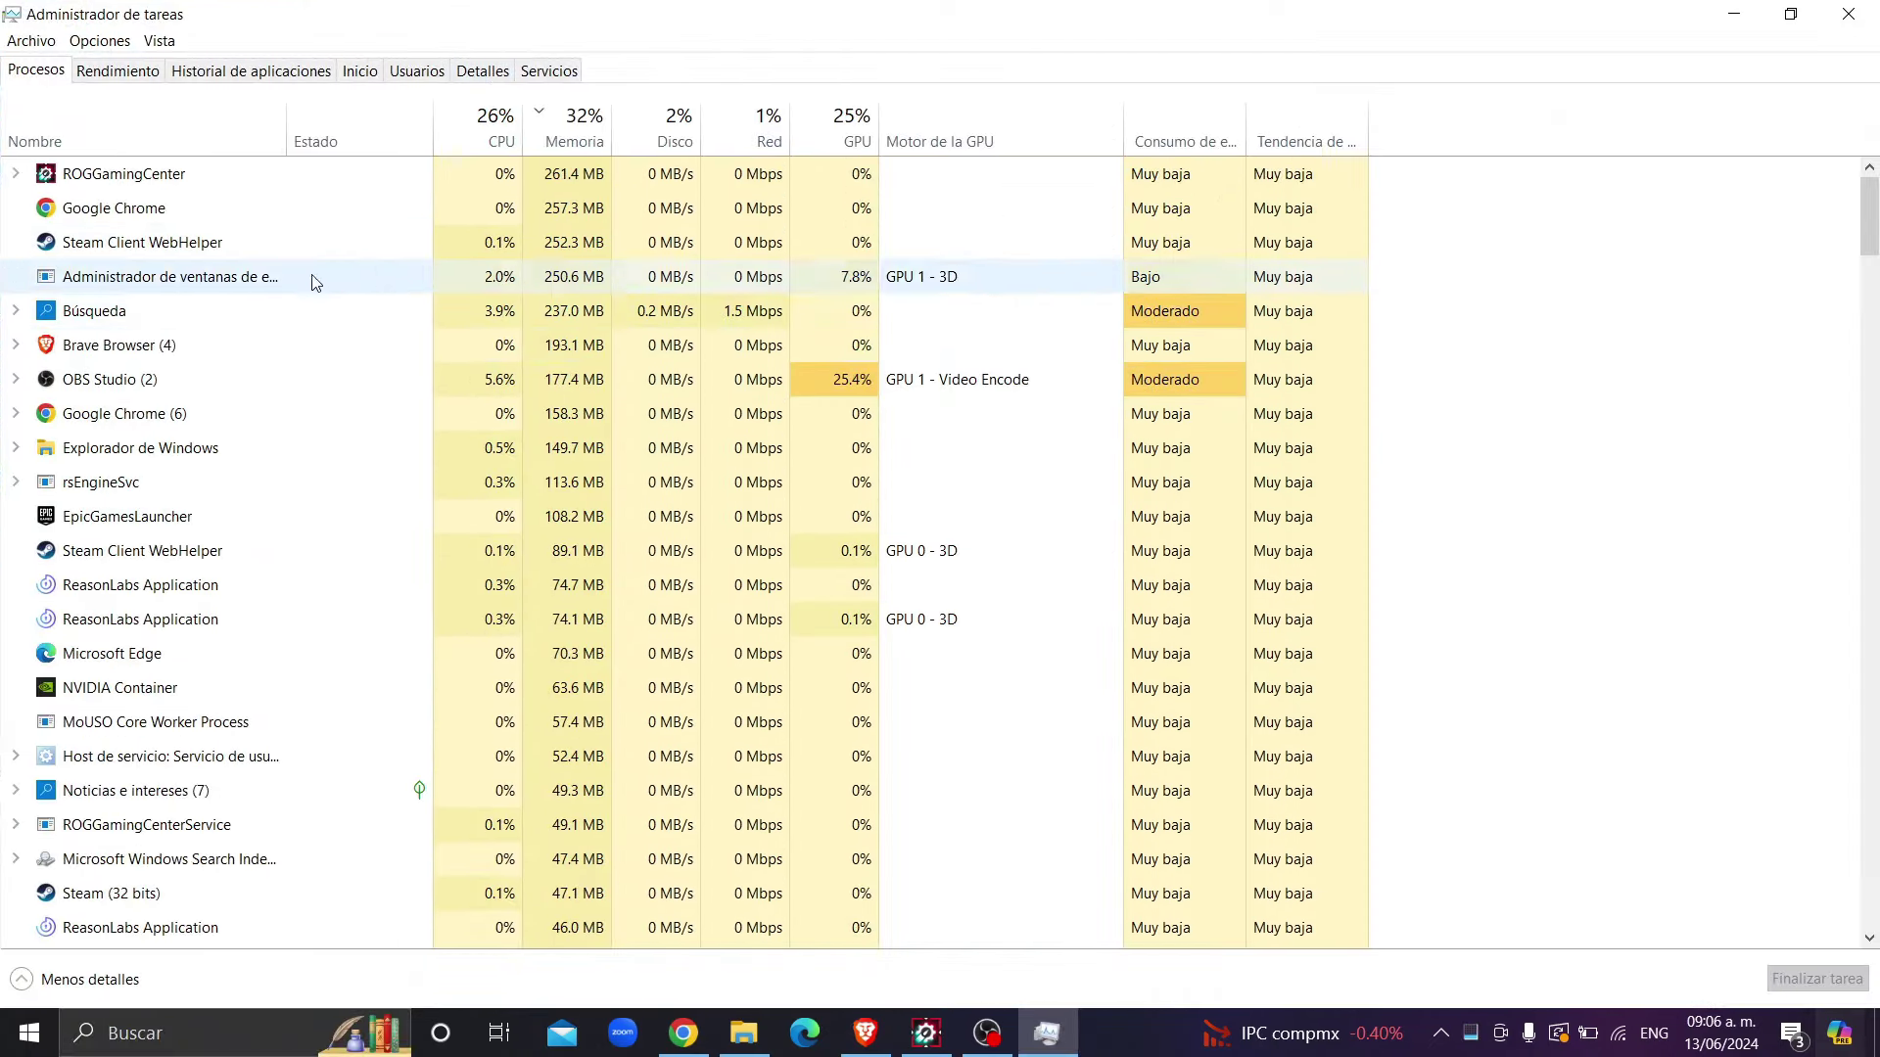
pyautogui.scroll(-1, 263, 243)
pyautogui.scroll(-8, 266, 239)
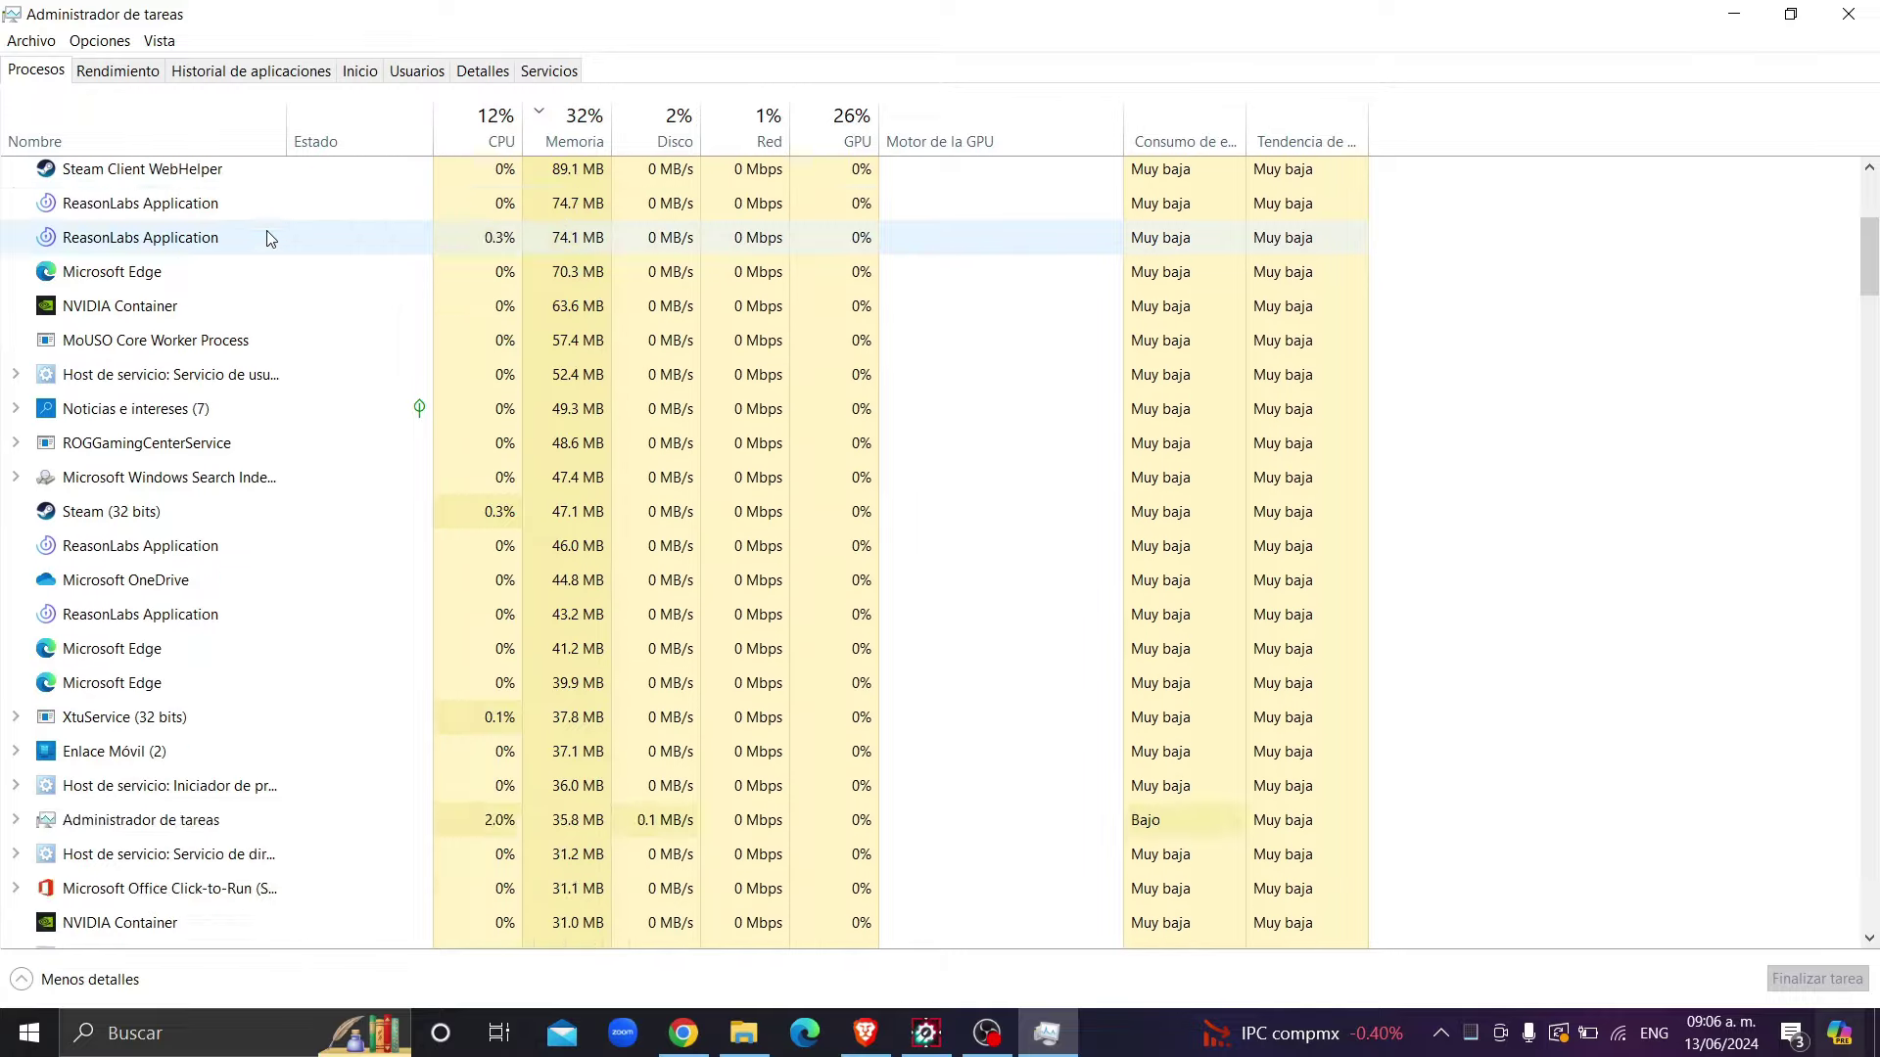
pyautogui.scroll(-15, 589, 213)
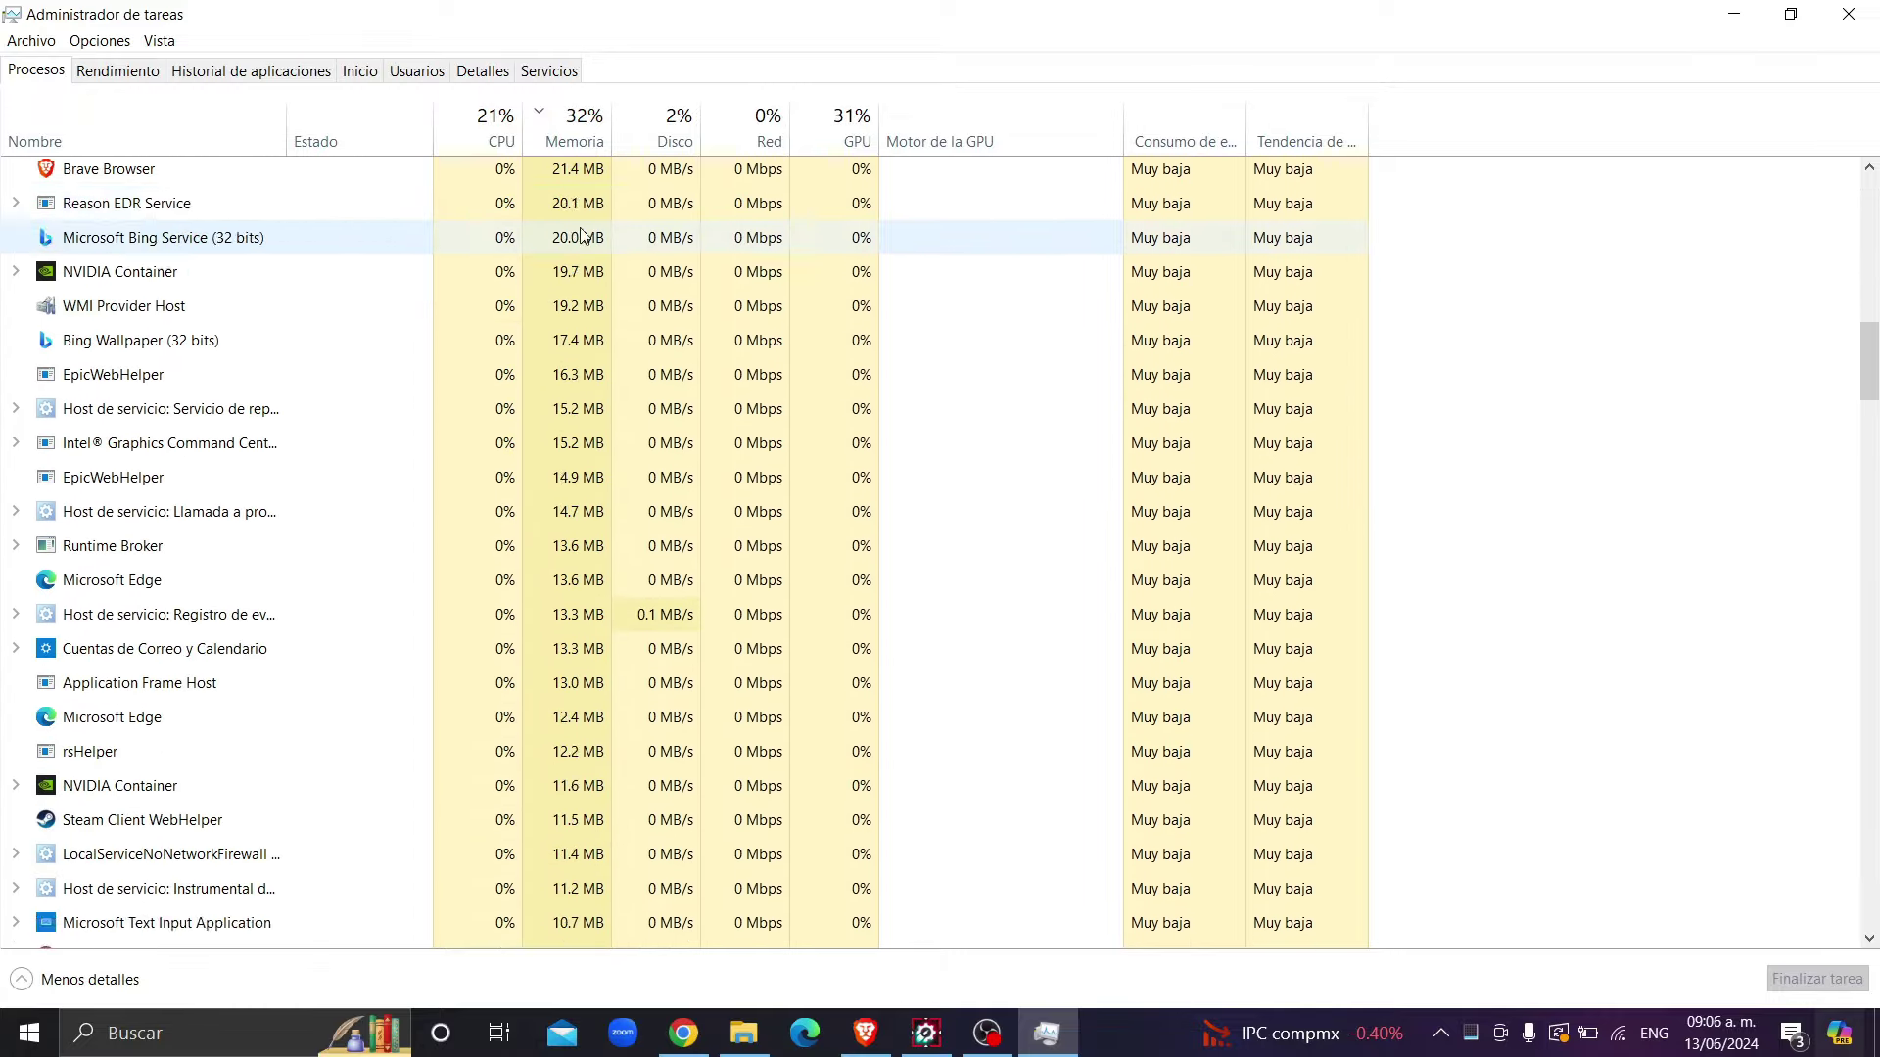
pyautogui.scroll(-16, 549, 257)
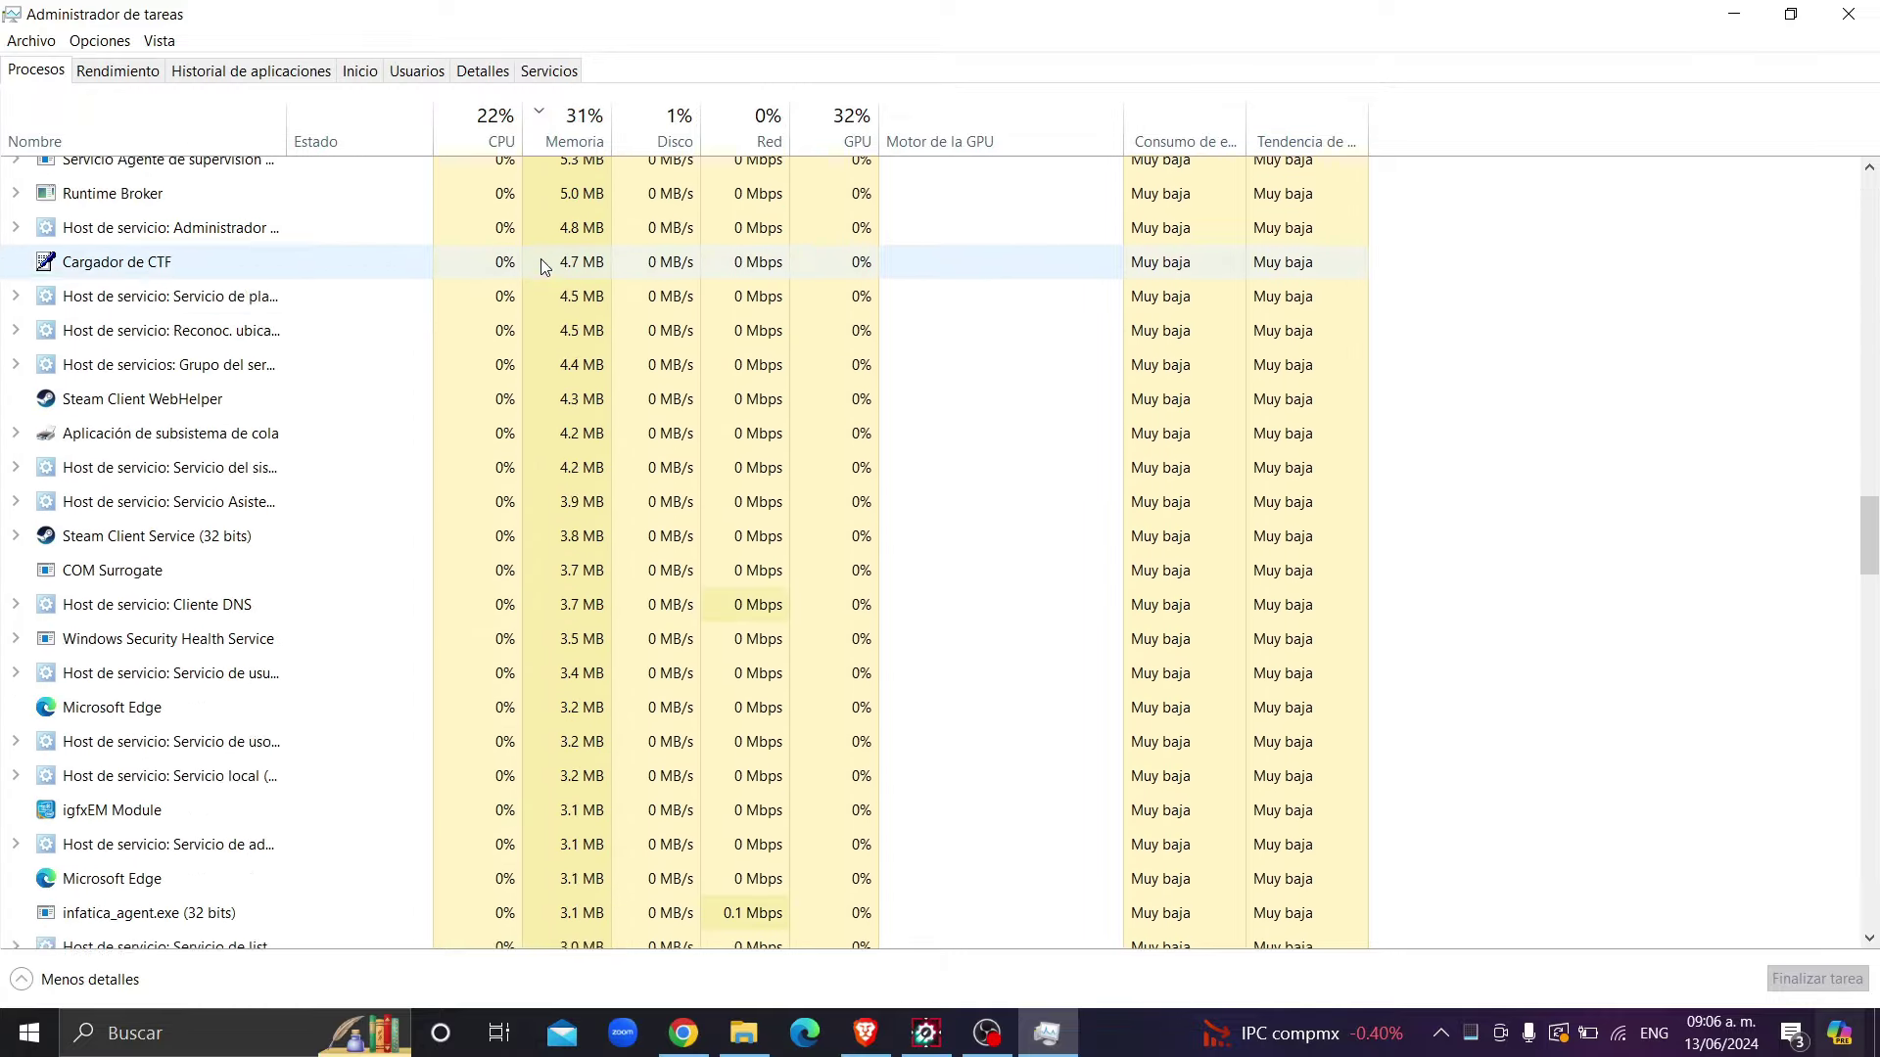
pyautogui.scroll(-17, 537, 281)
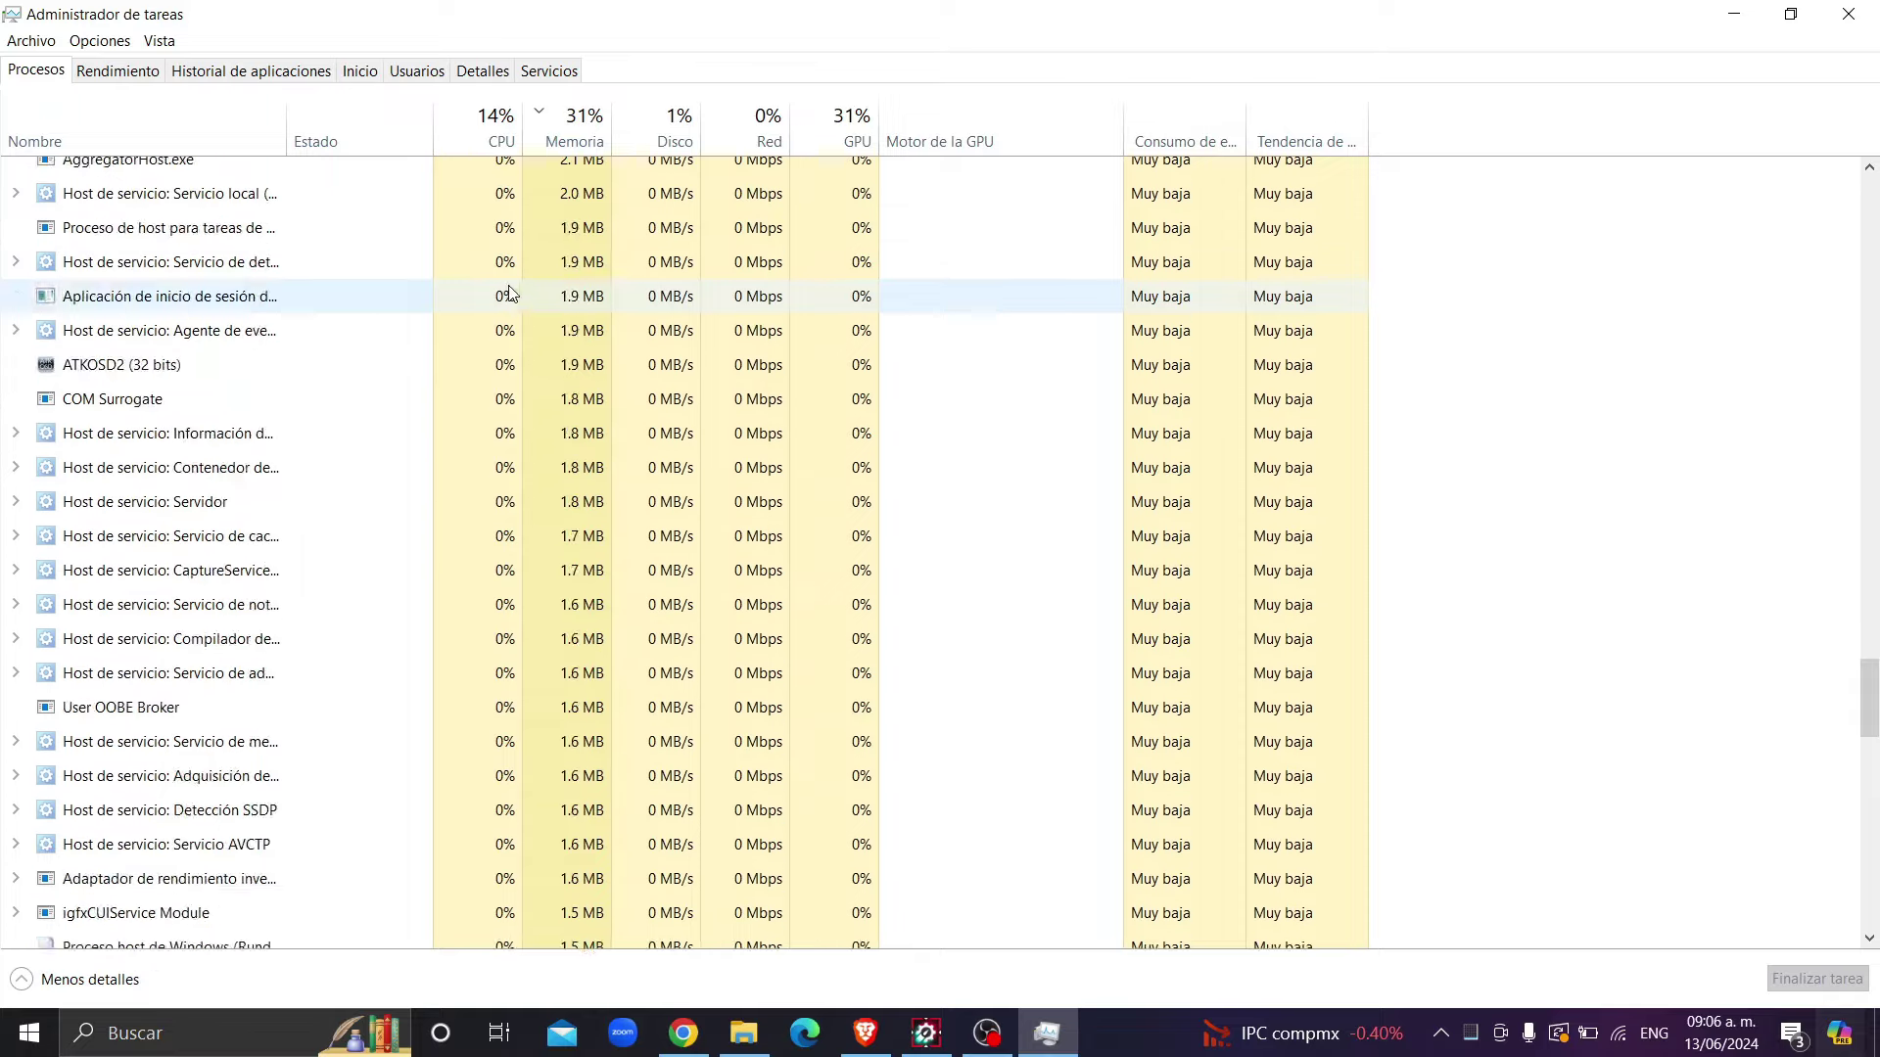
pyautogui.scroll(-12, 479, 316)
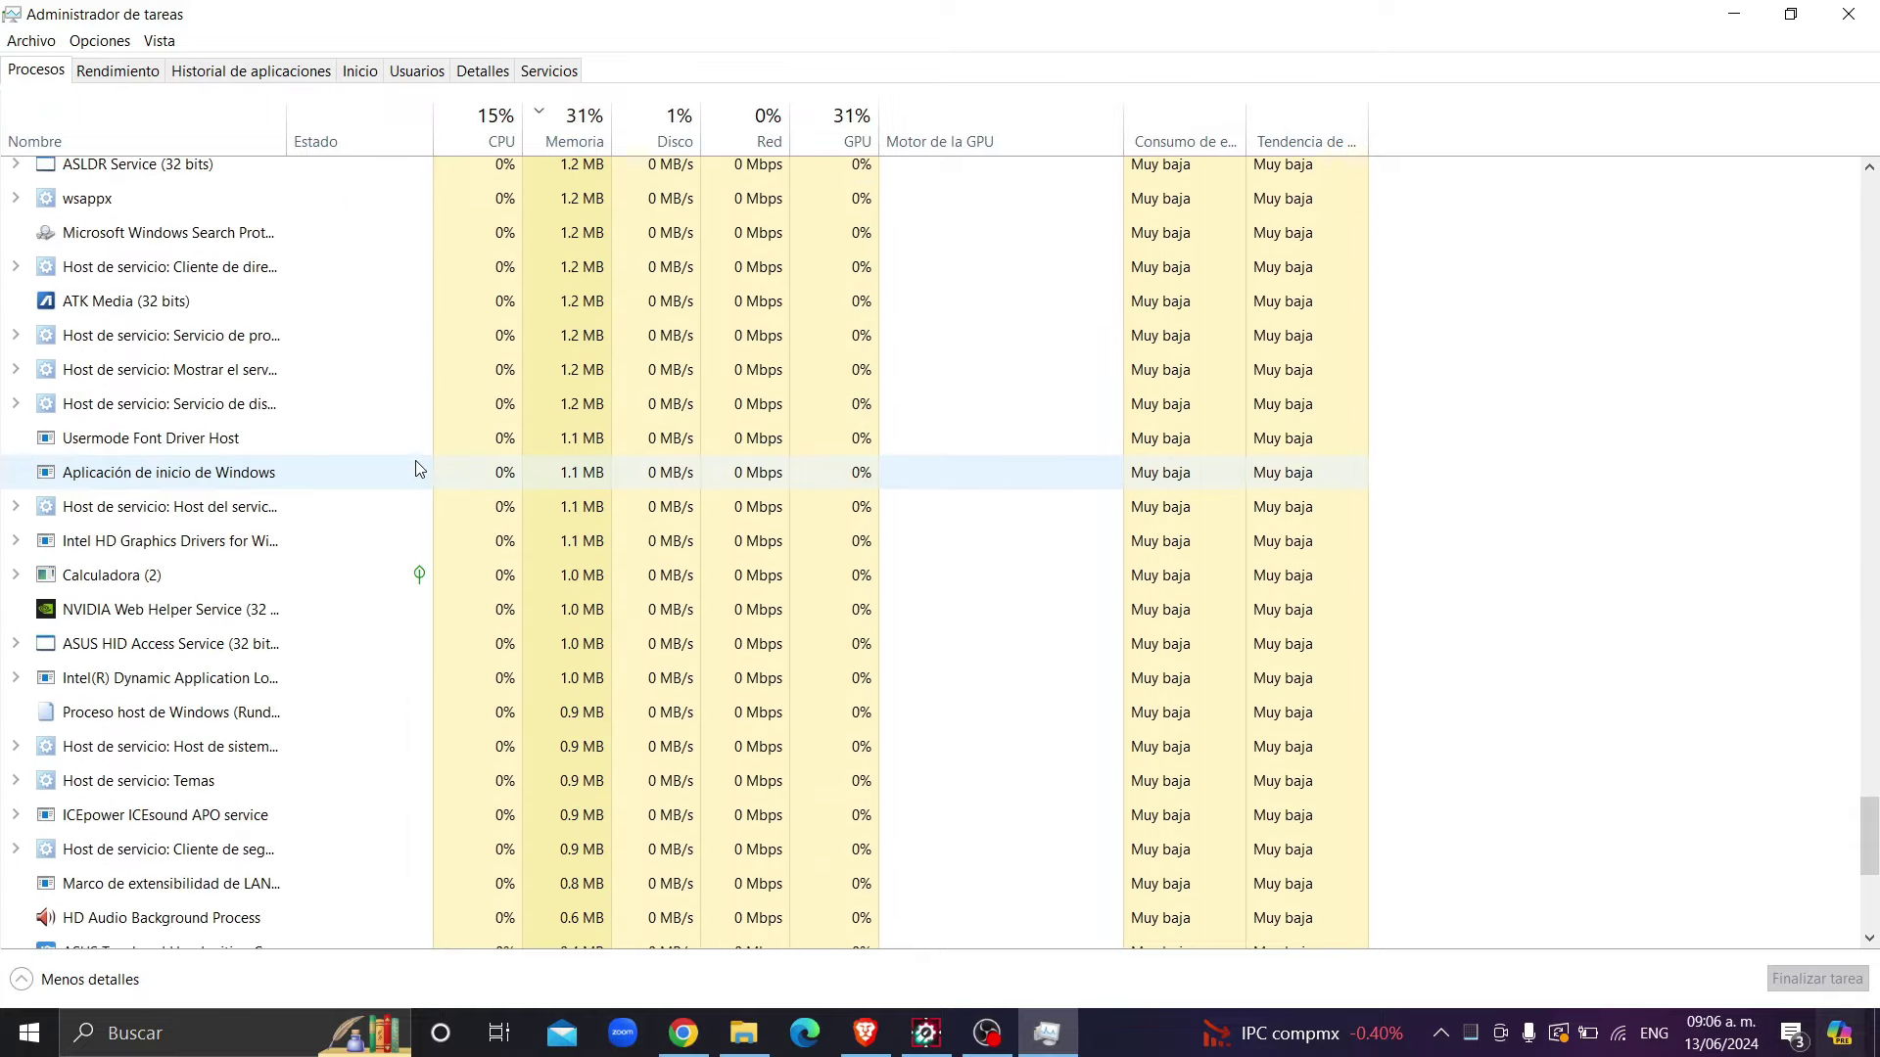
pyautogui.click(1849, 14)
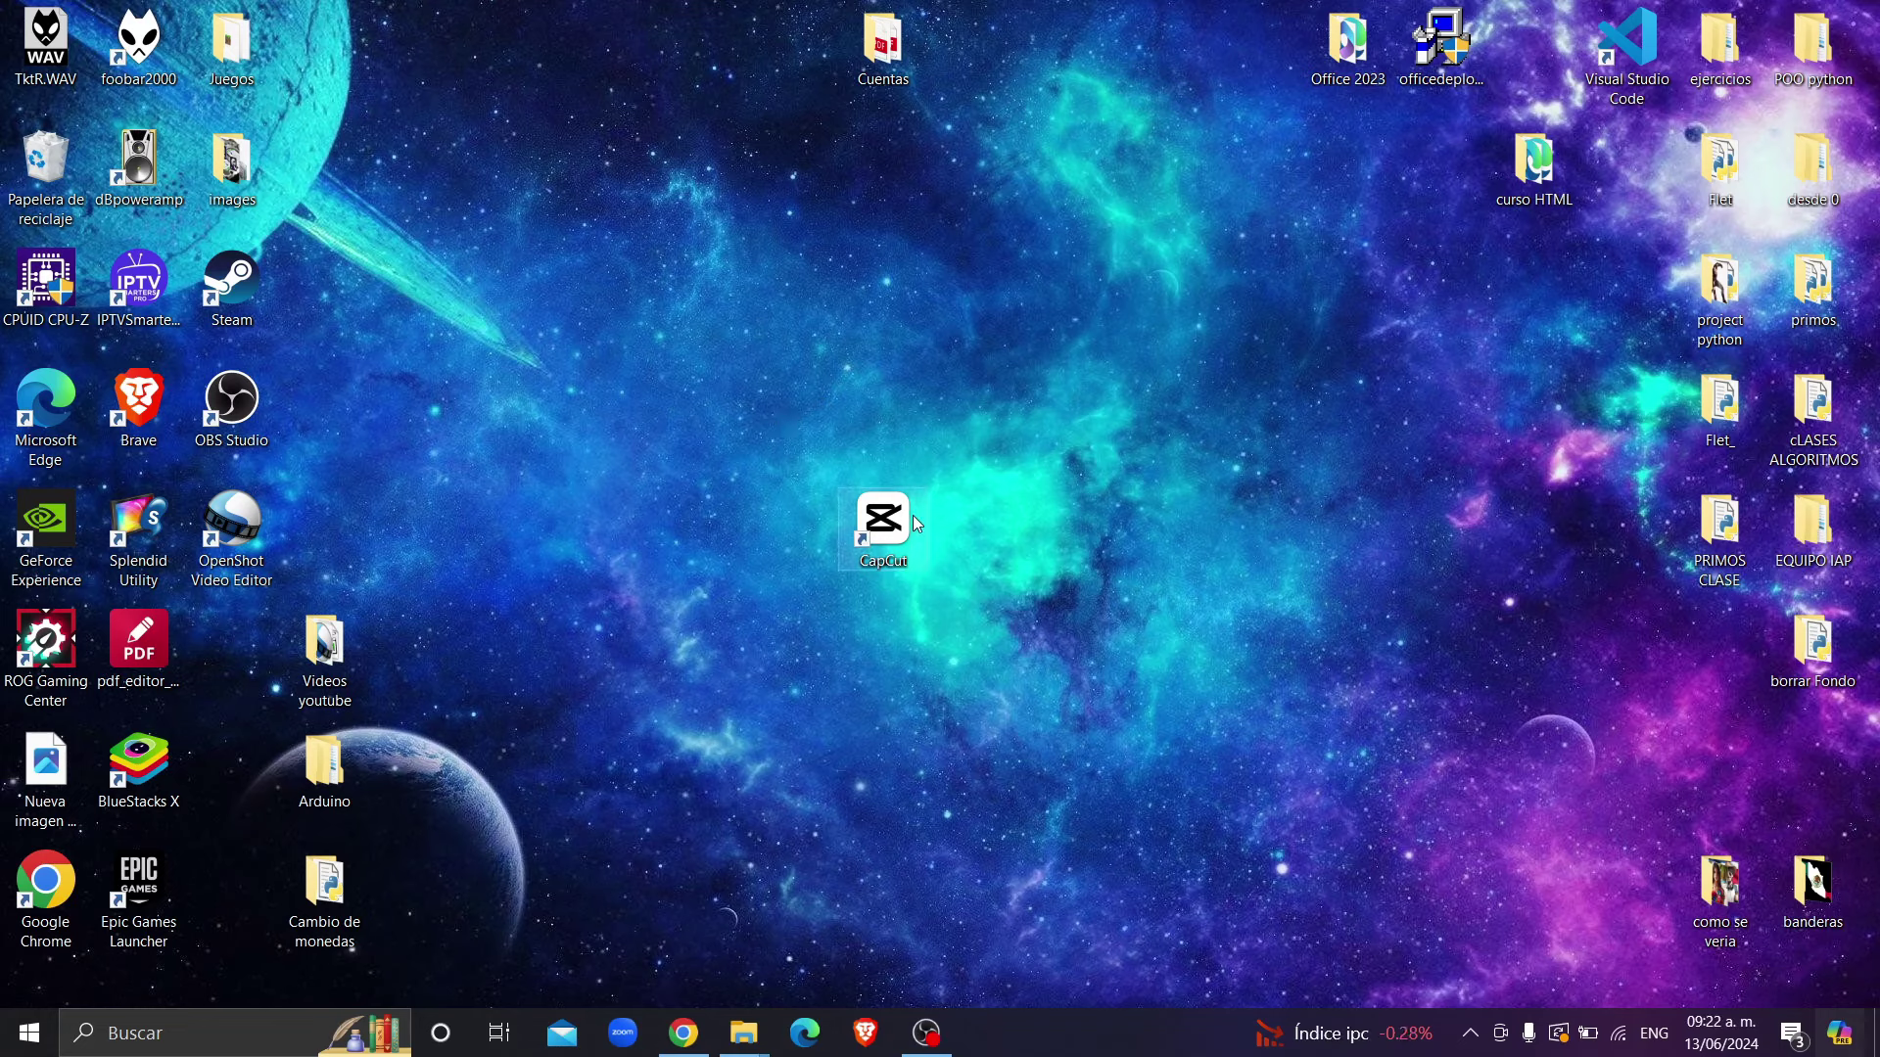
# - Uninstall CapCut with uninst.exe from the desktop shortcut's file location, keeping the user data option enabled
pyautogui.rightClick(897, 519)
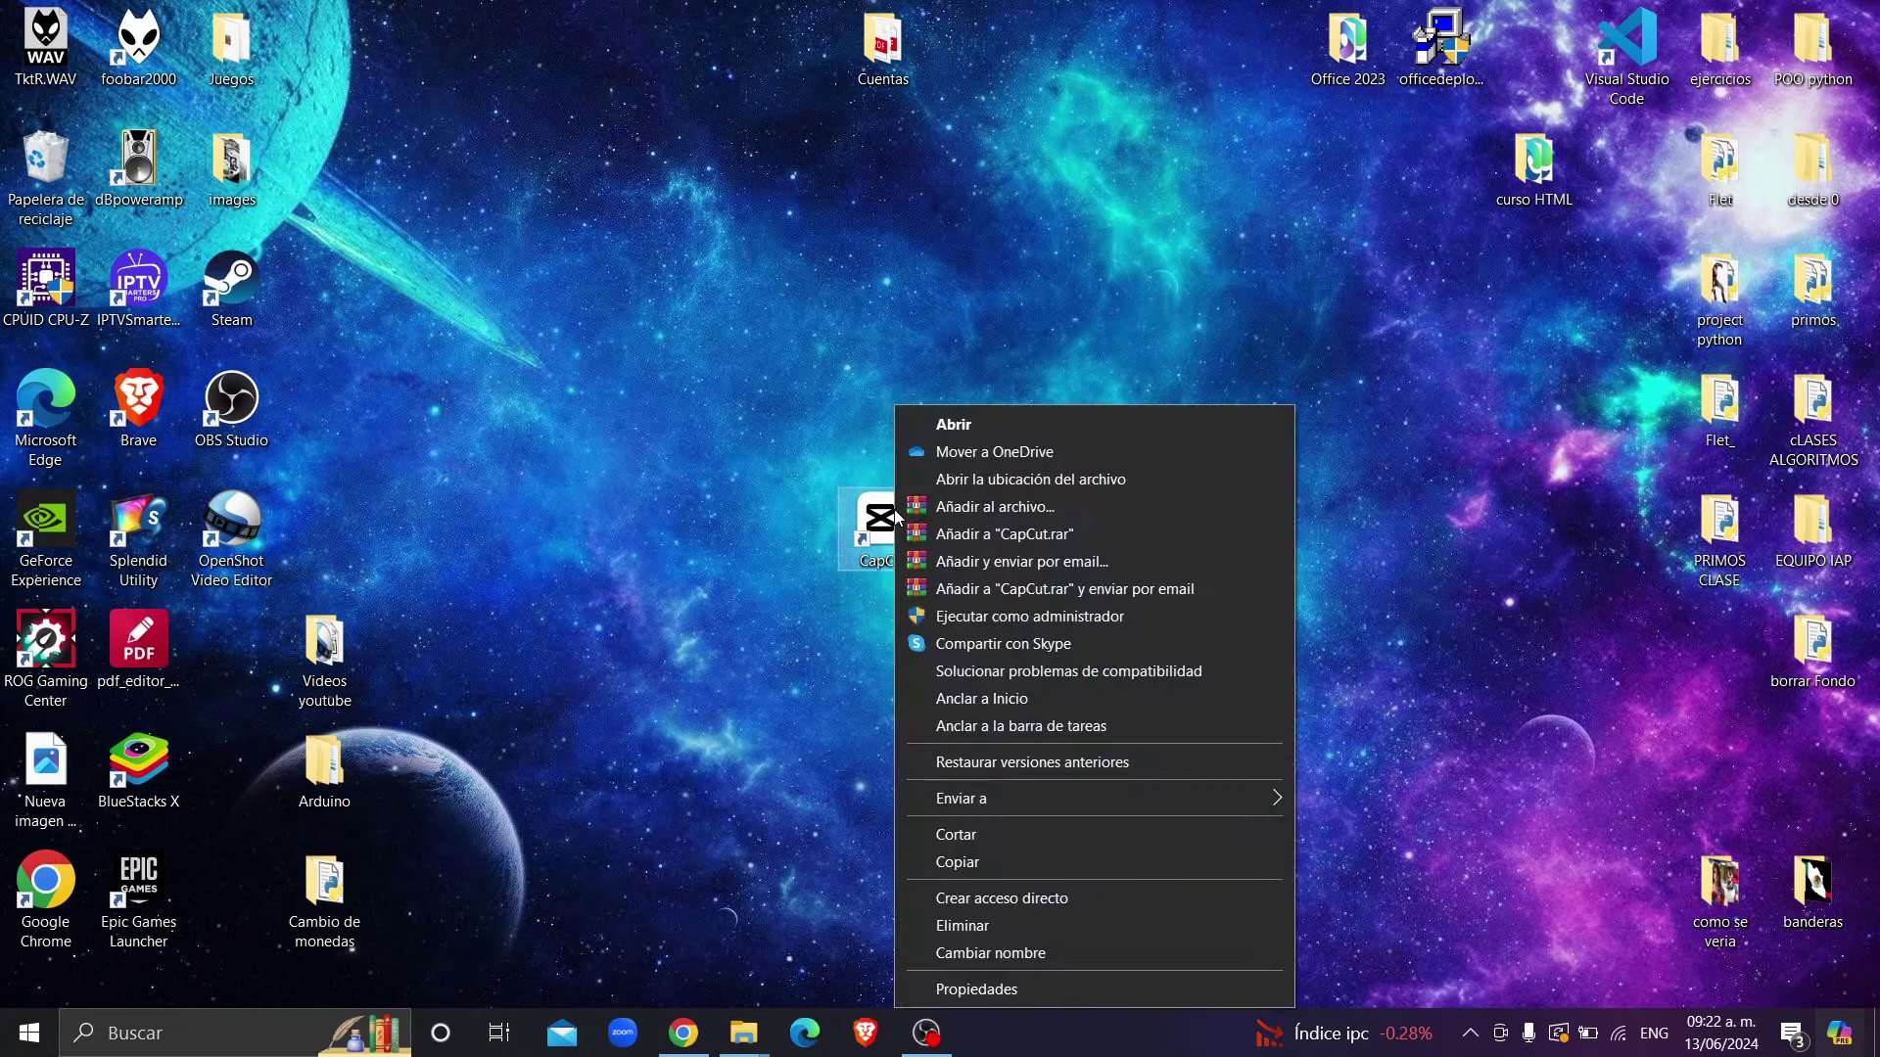
pyautogui.click(984, 486)
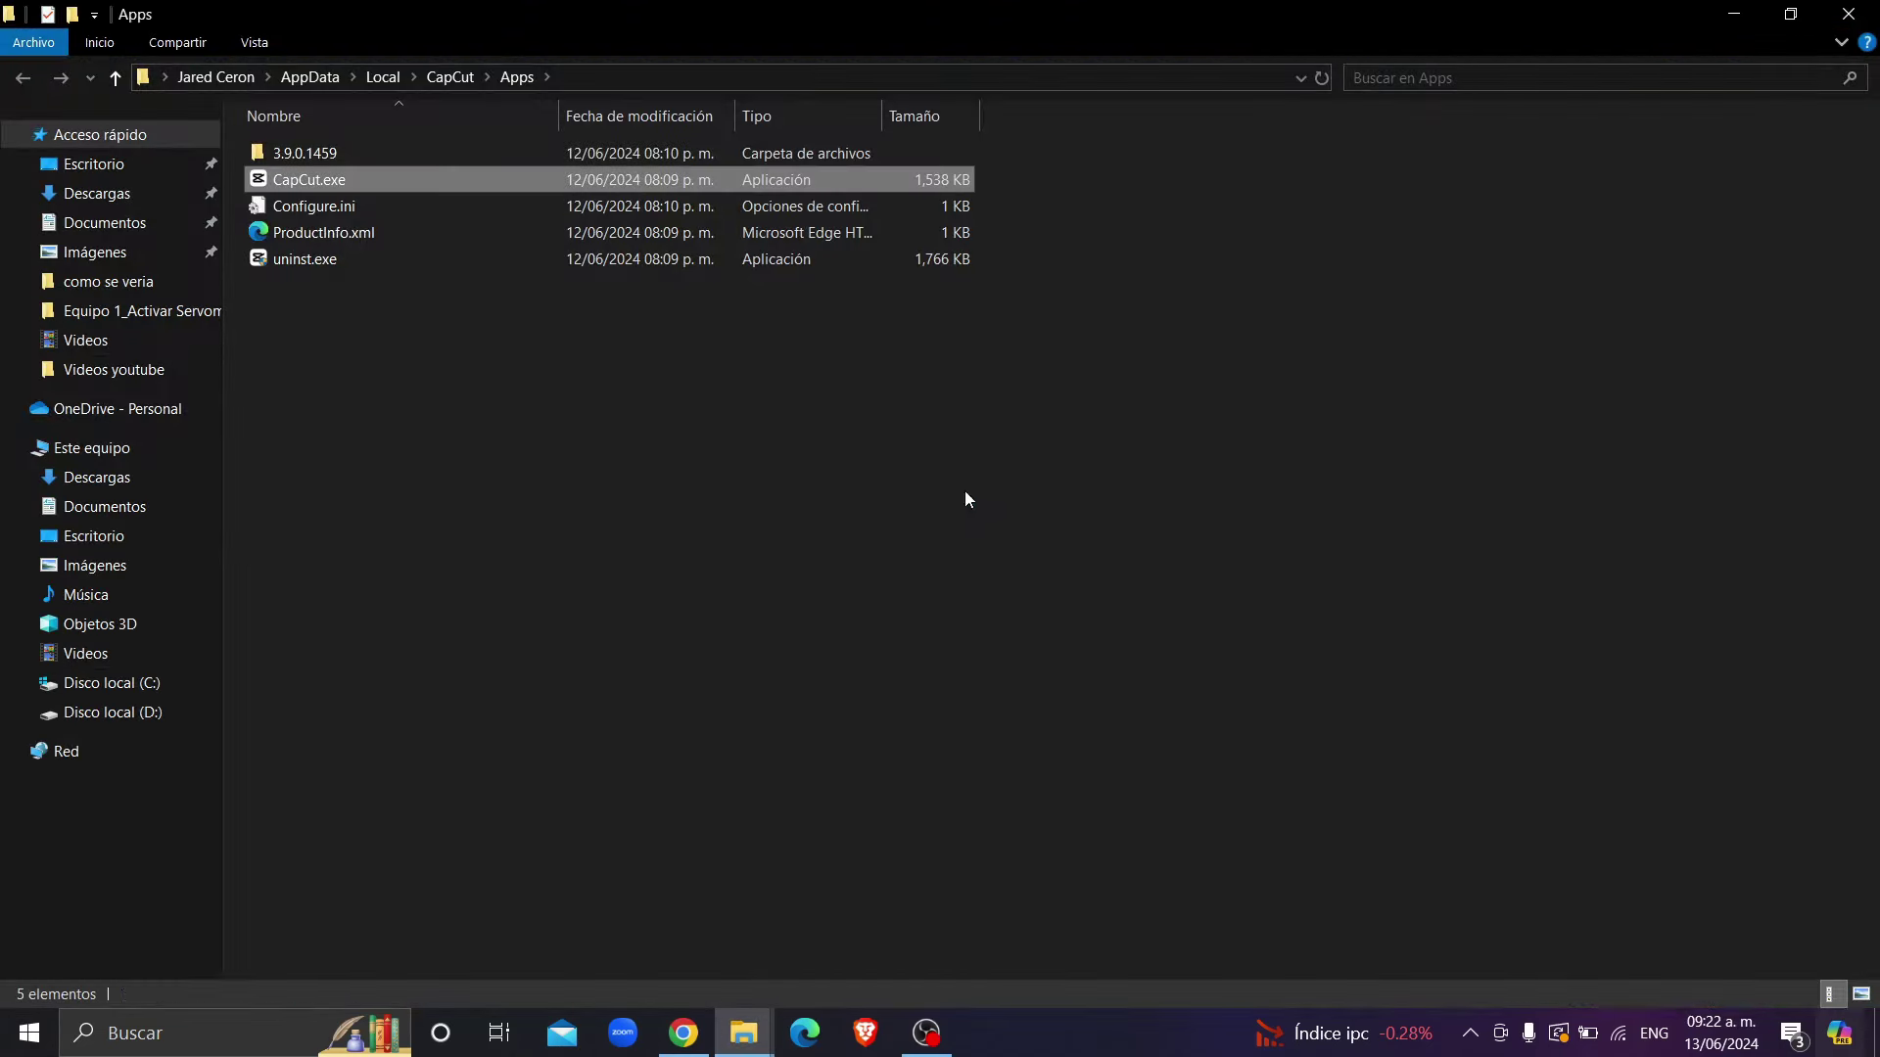
pyautogui.click(338, 262)
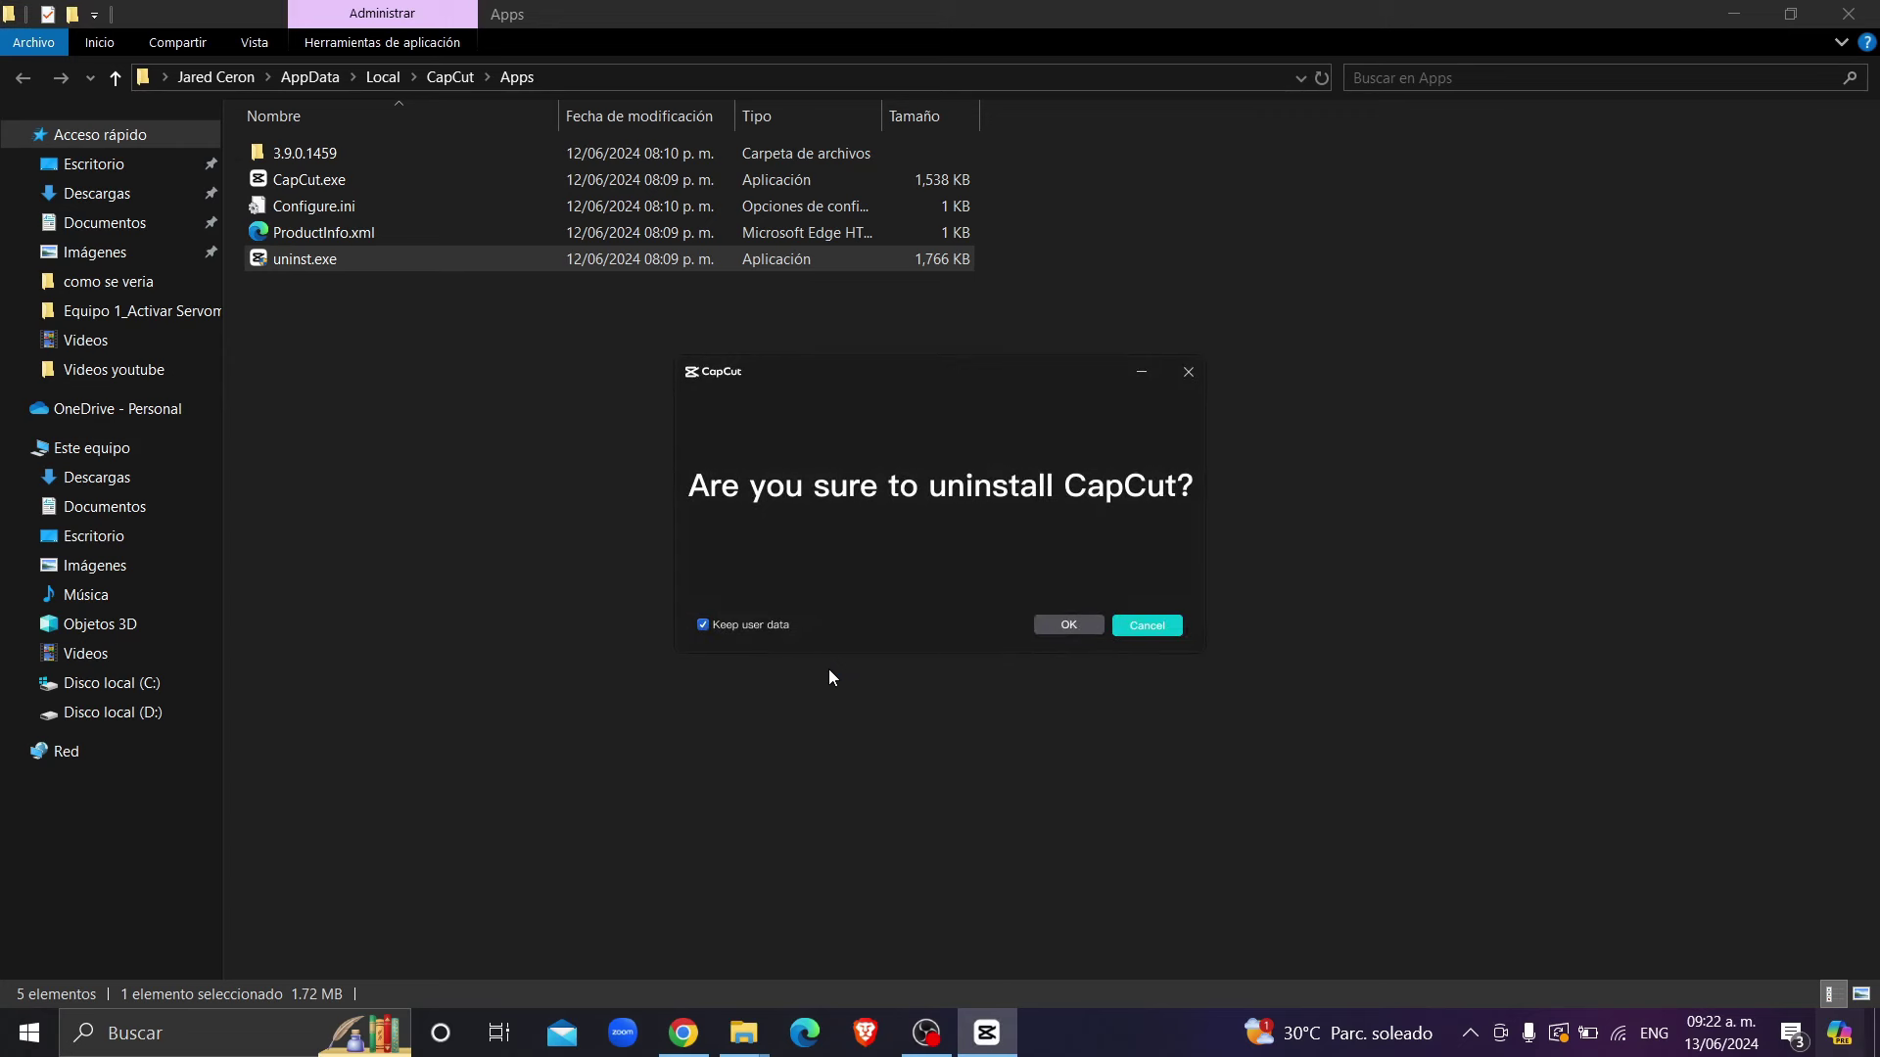
pyautogui.click(1067, 617)
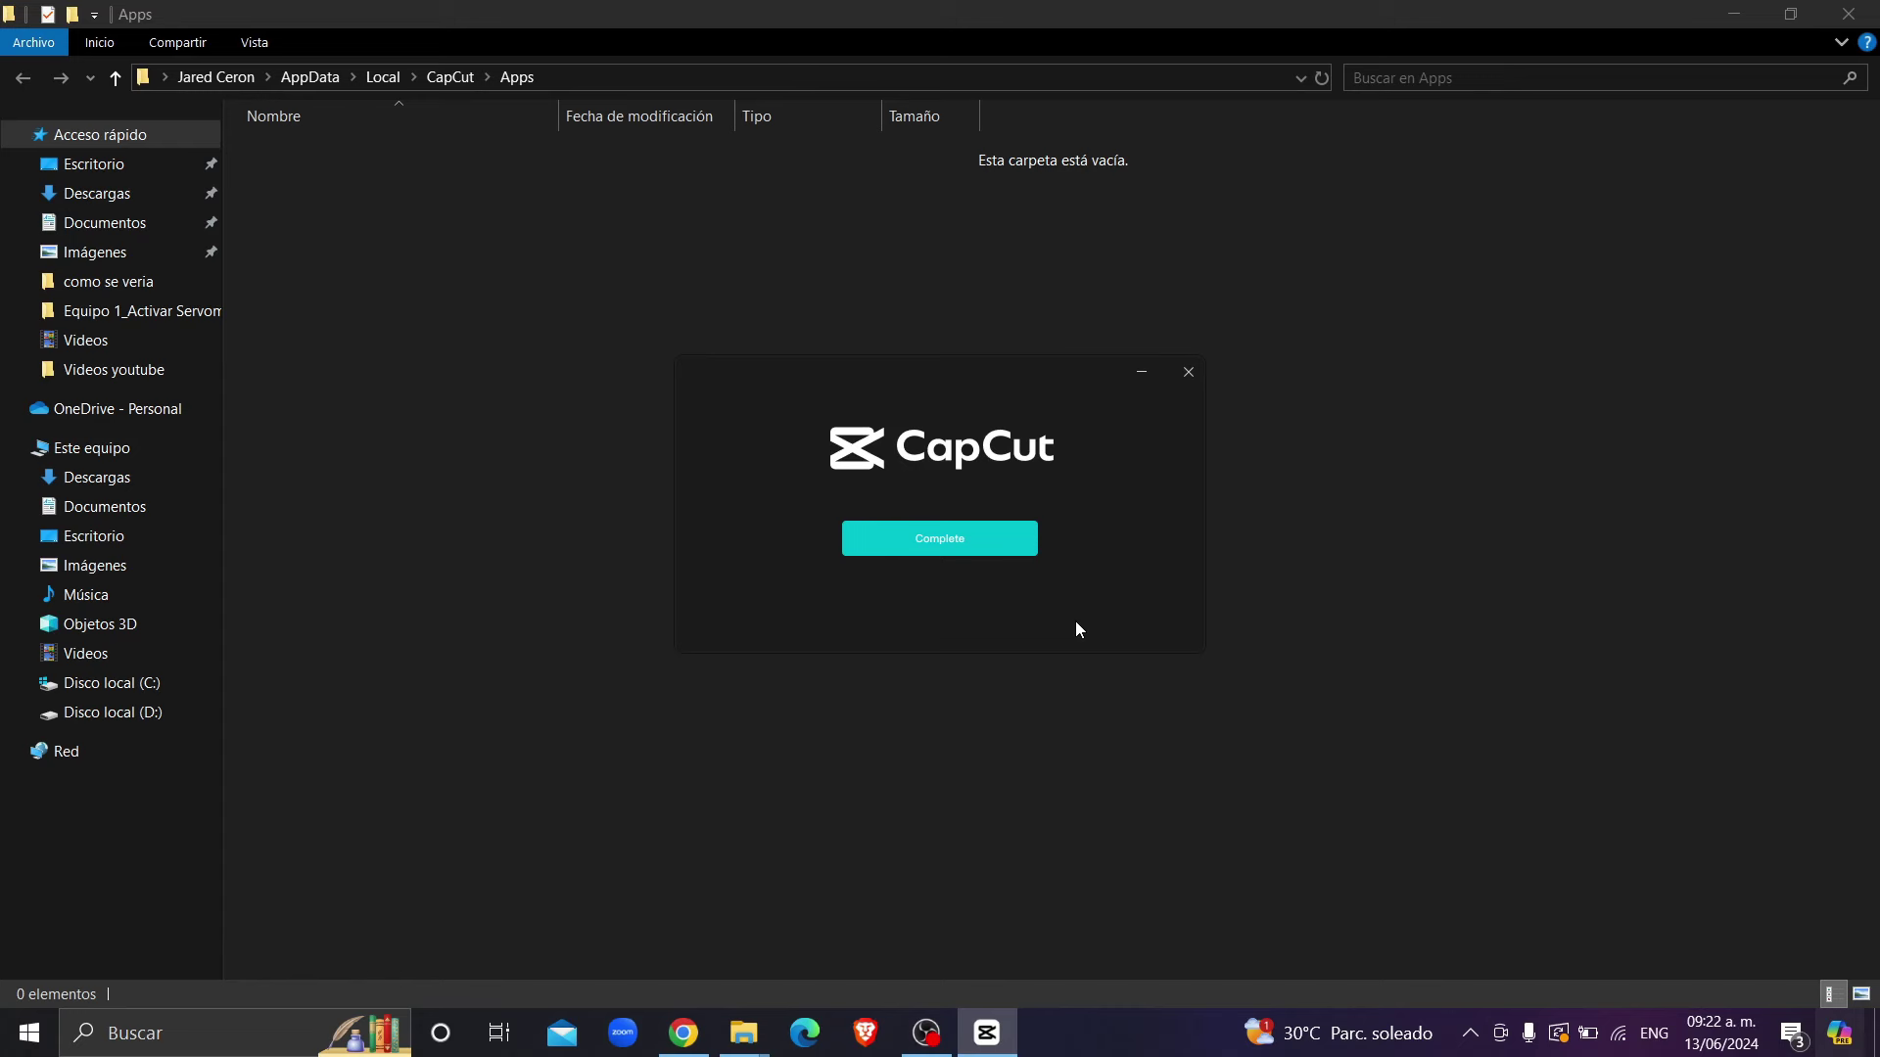
pyautogui.click(989, 537)
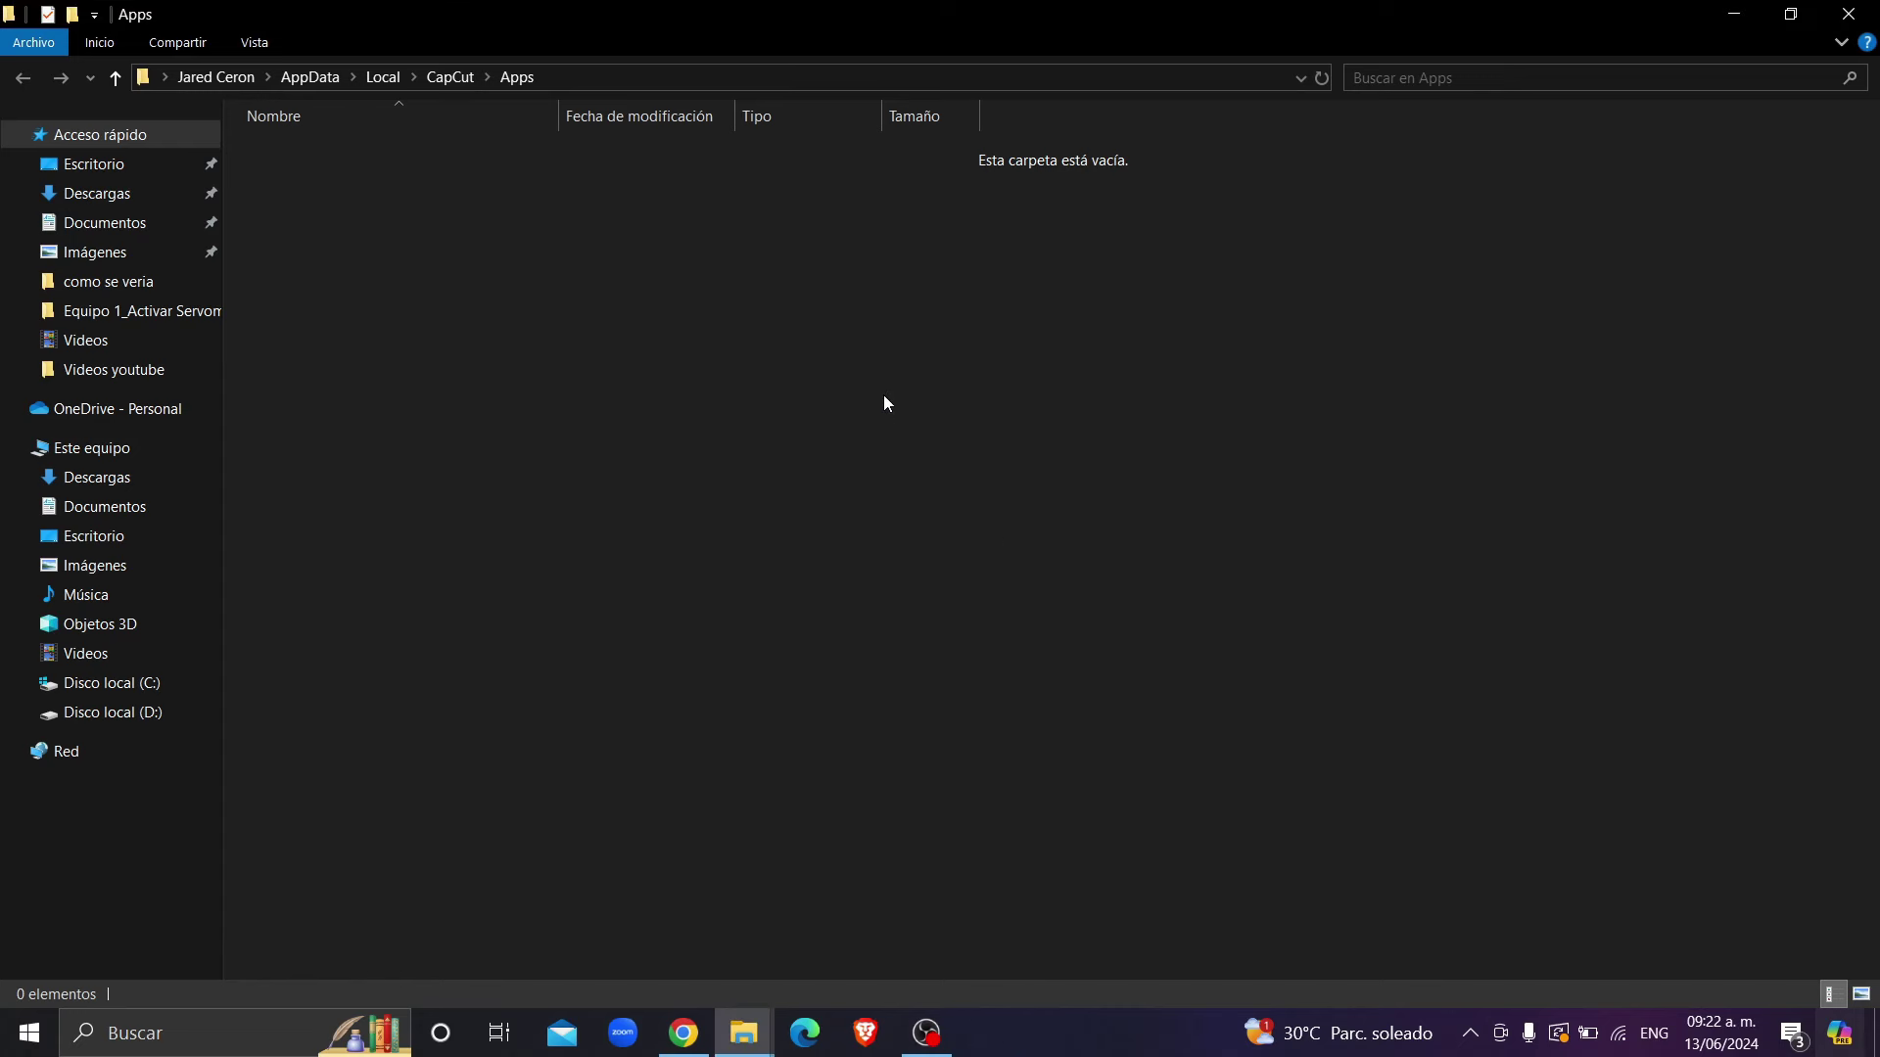
# - Delete the leftover CapCut folder from AppData\Local and close the file window
pyautogui.click(434, 78)
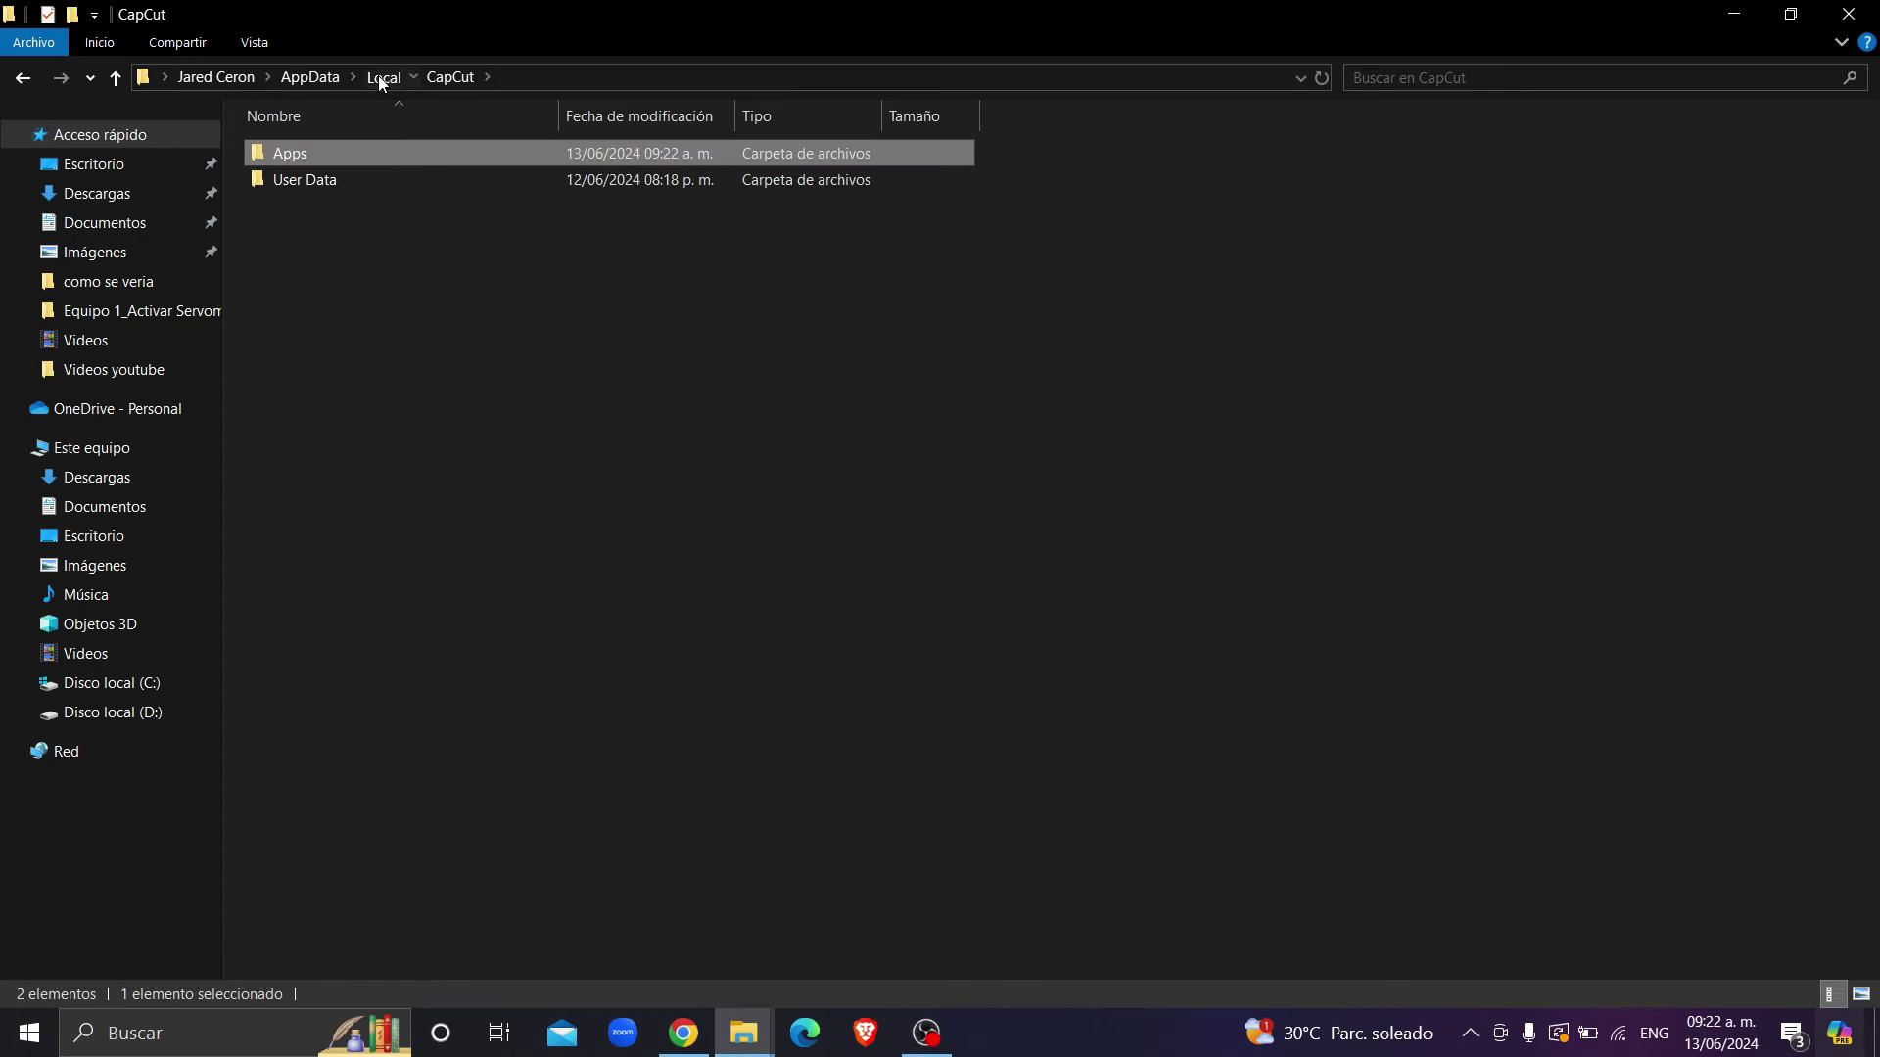
pyautogui.click(379, 76)
pyautogui.rightClick(303, 388)
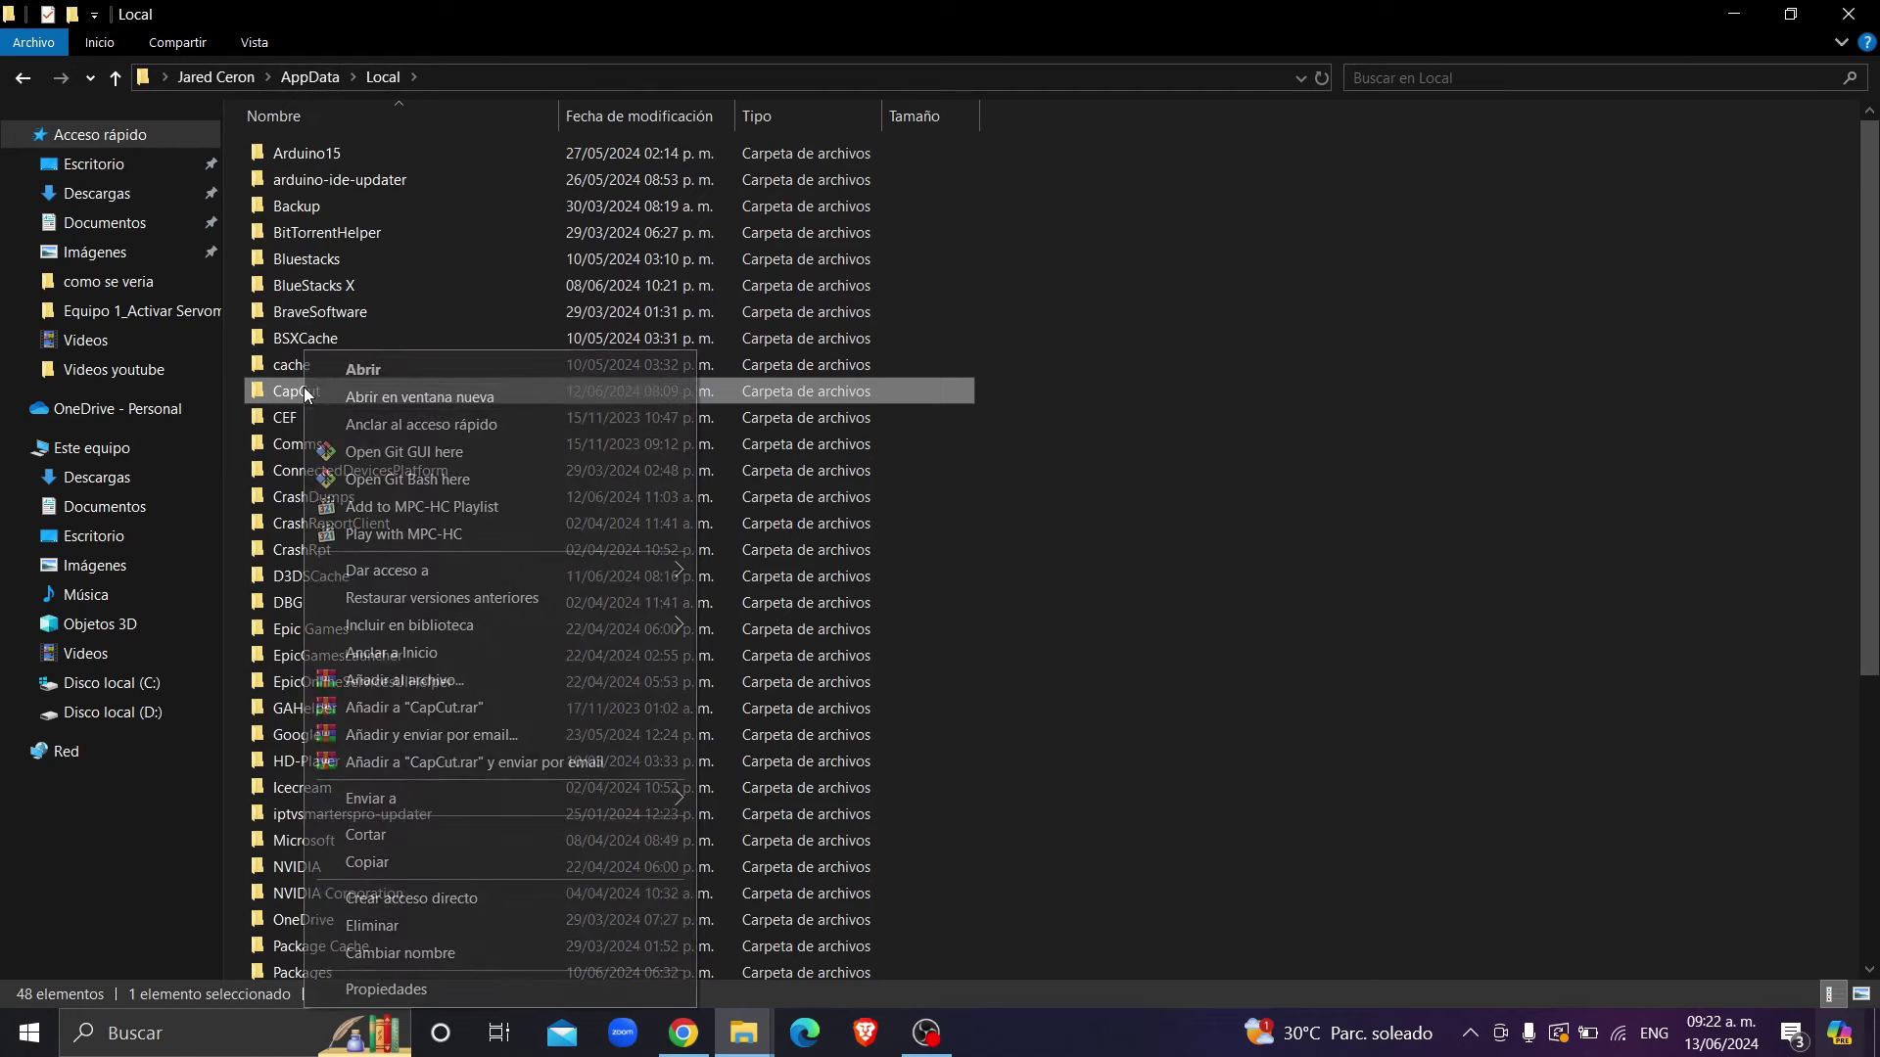
pyautogui.click(384, 926)
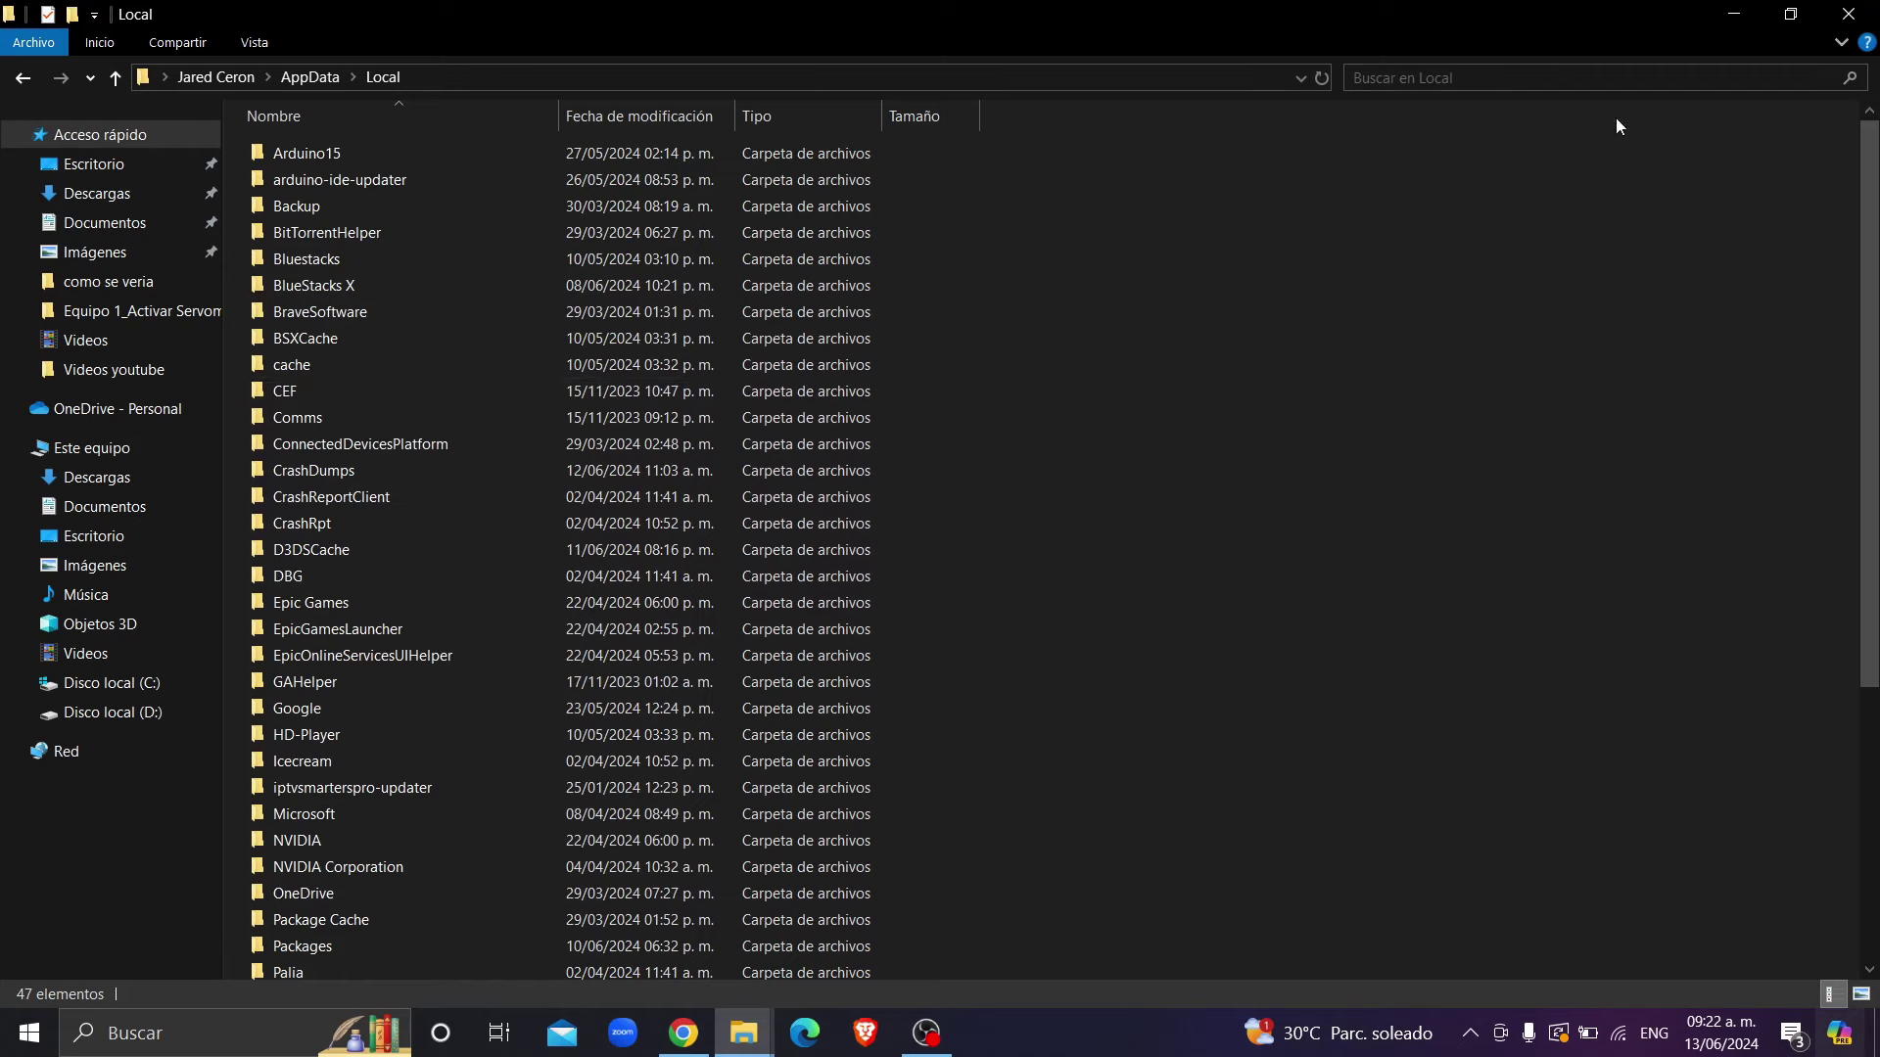
pyautogui.click(1864, 12)
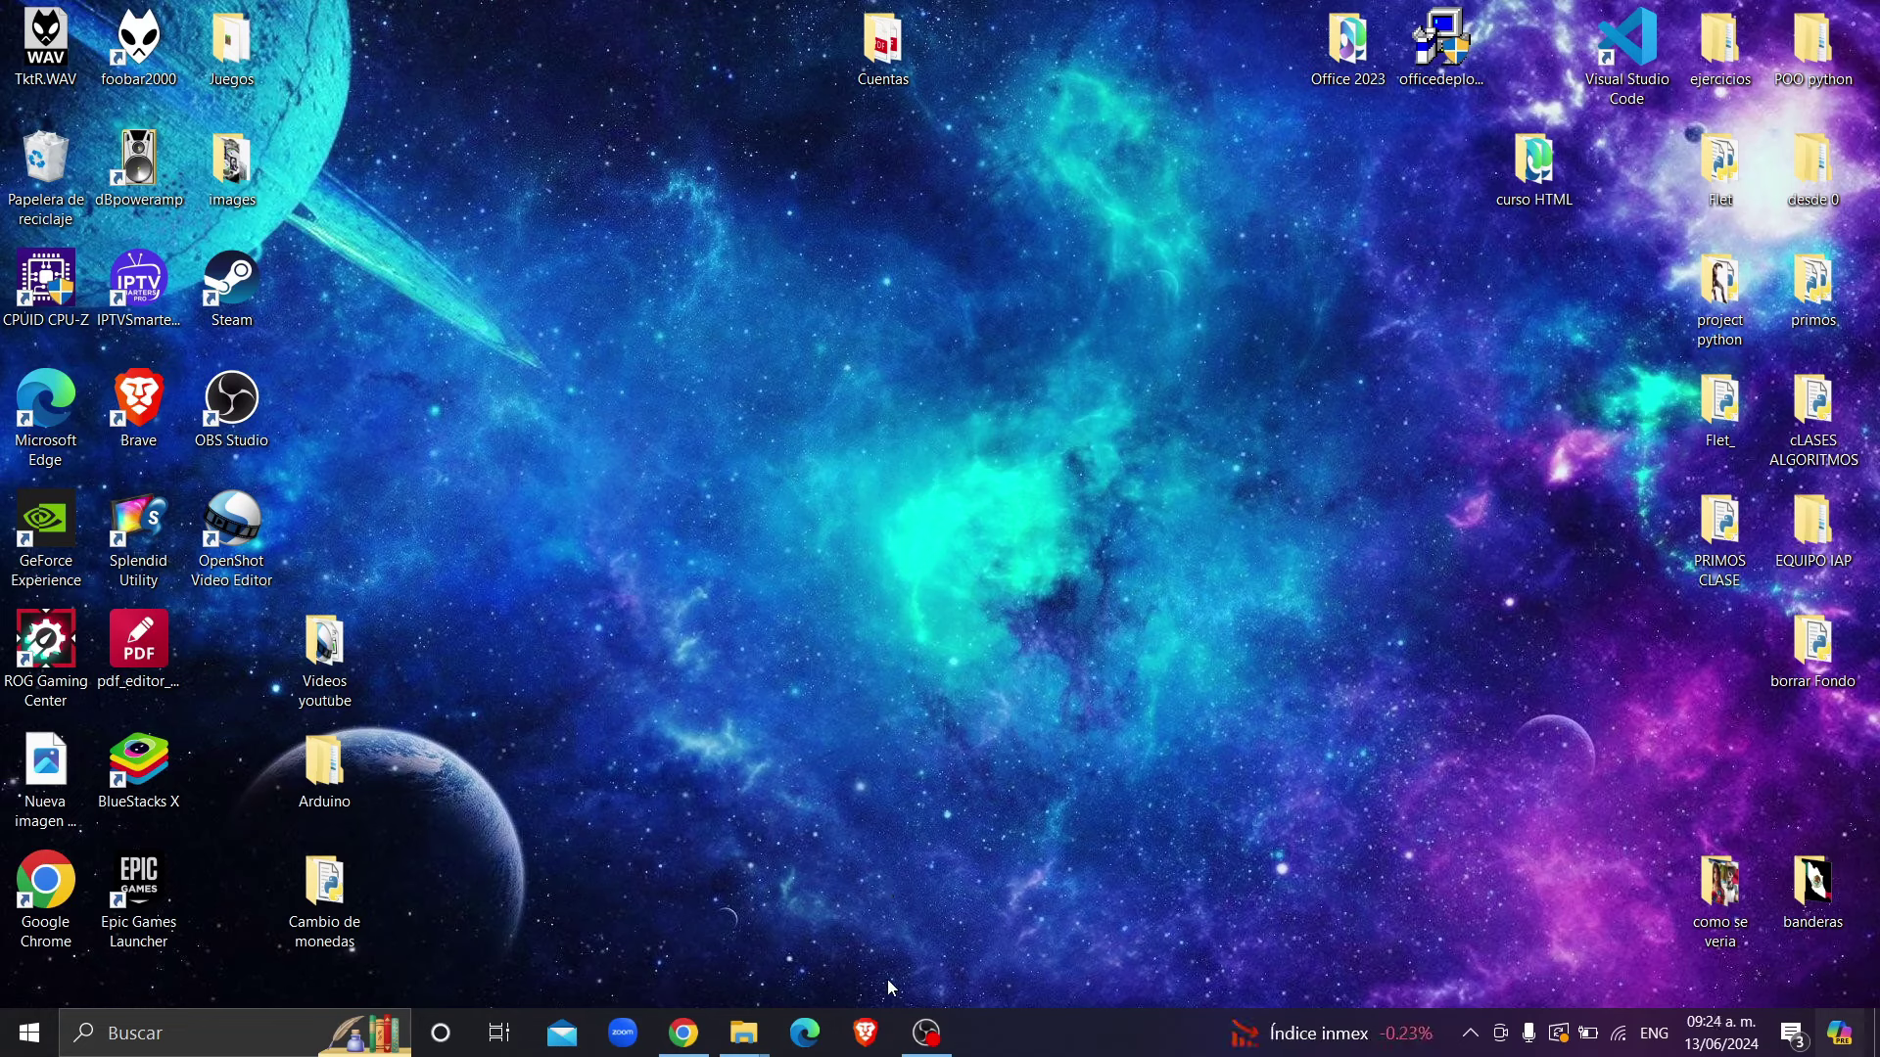
# - Run capcut-2-5-2-754.exe from the Descargas folder, agree to the user license and privacy policy, and install CapCut
pyautogui.moveTo(748, 1015)
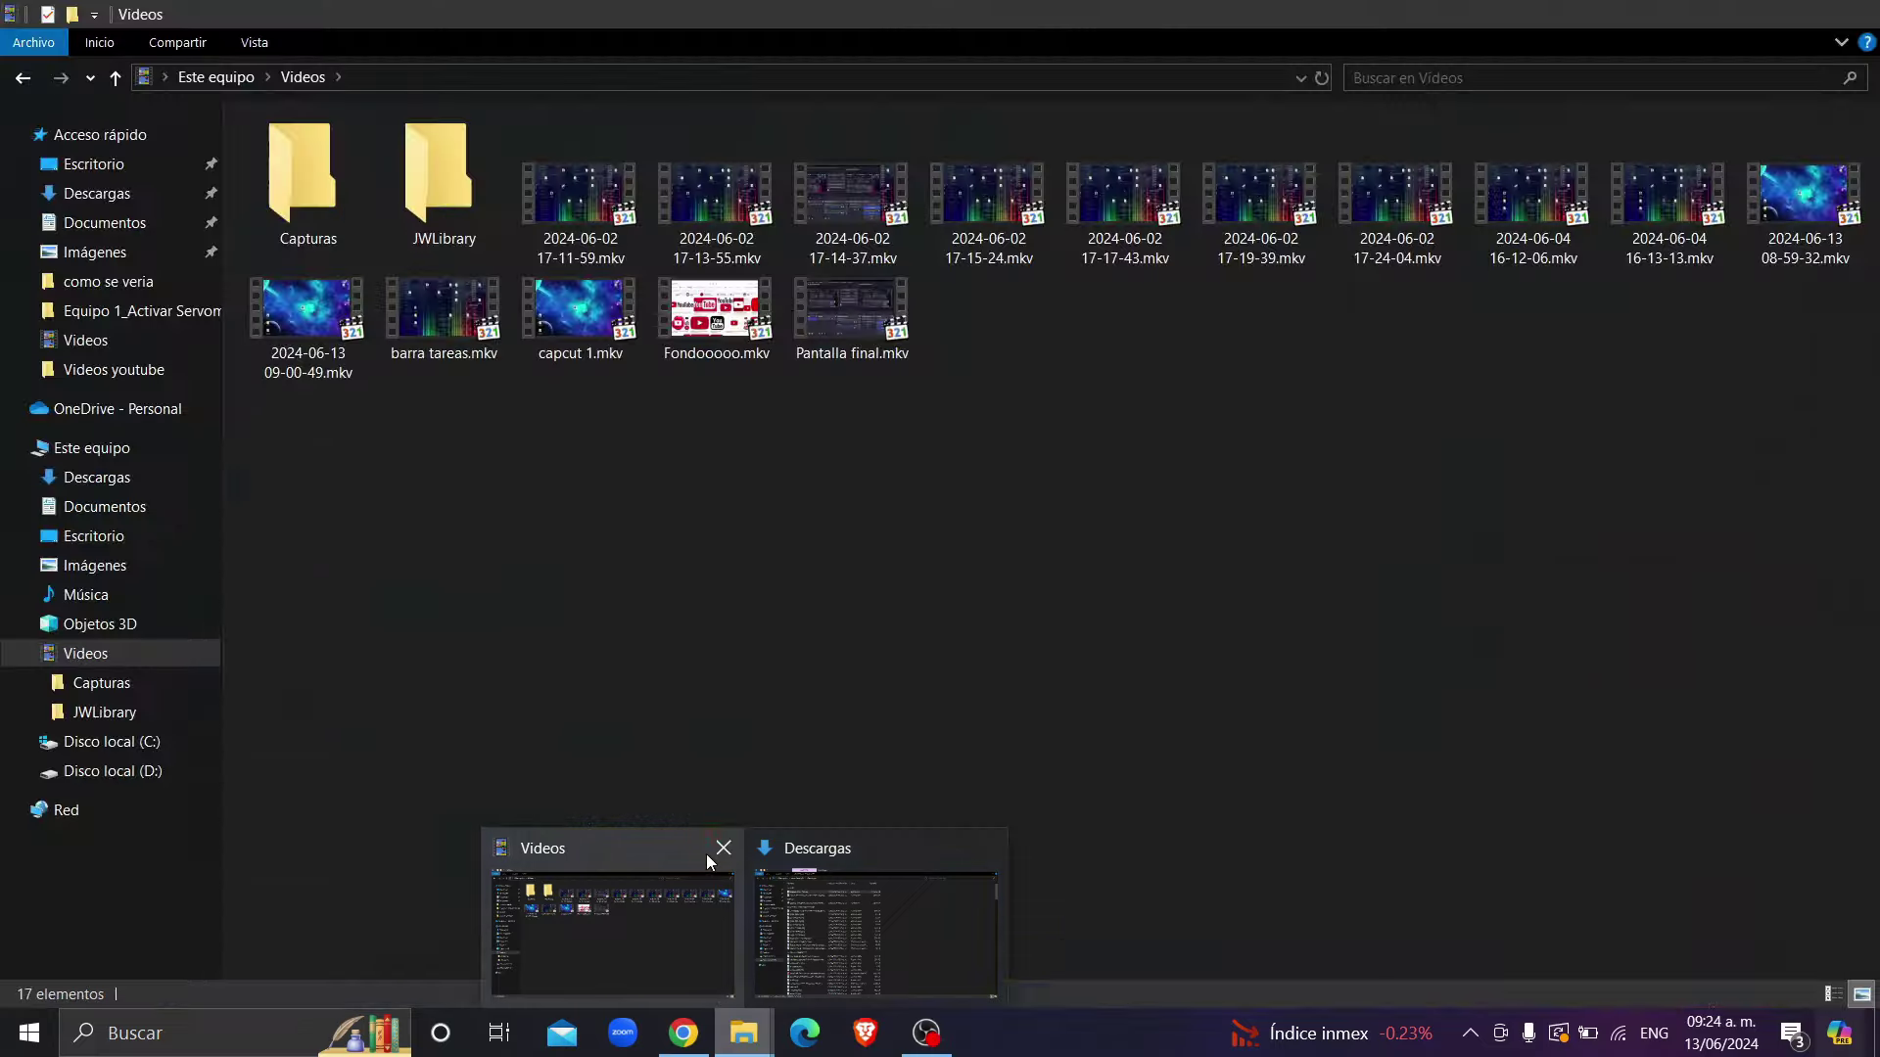
pyautogui.click(721, 850)
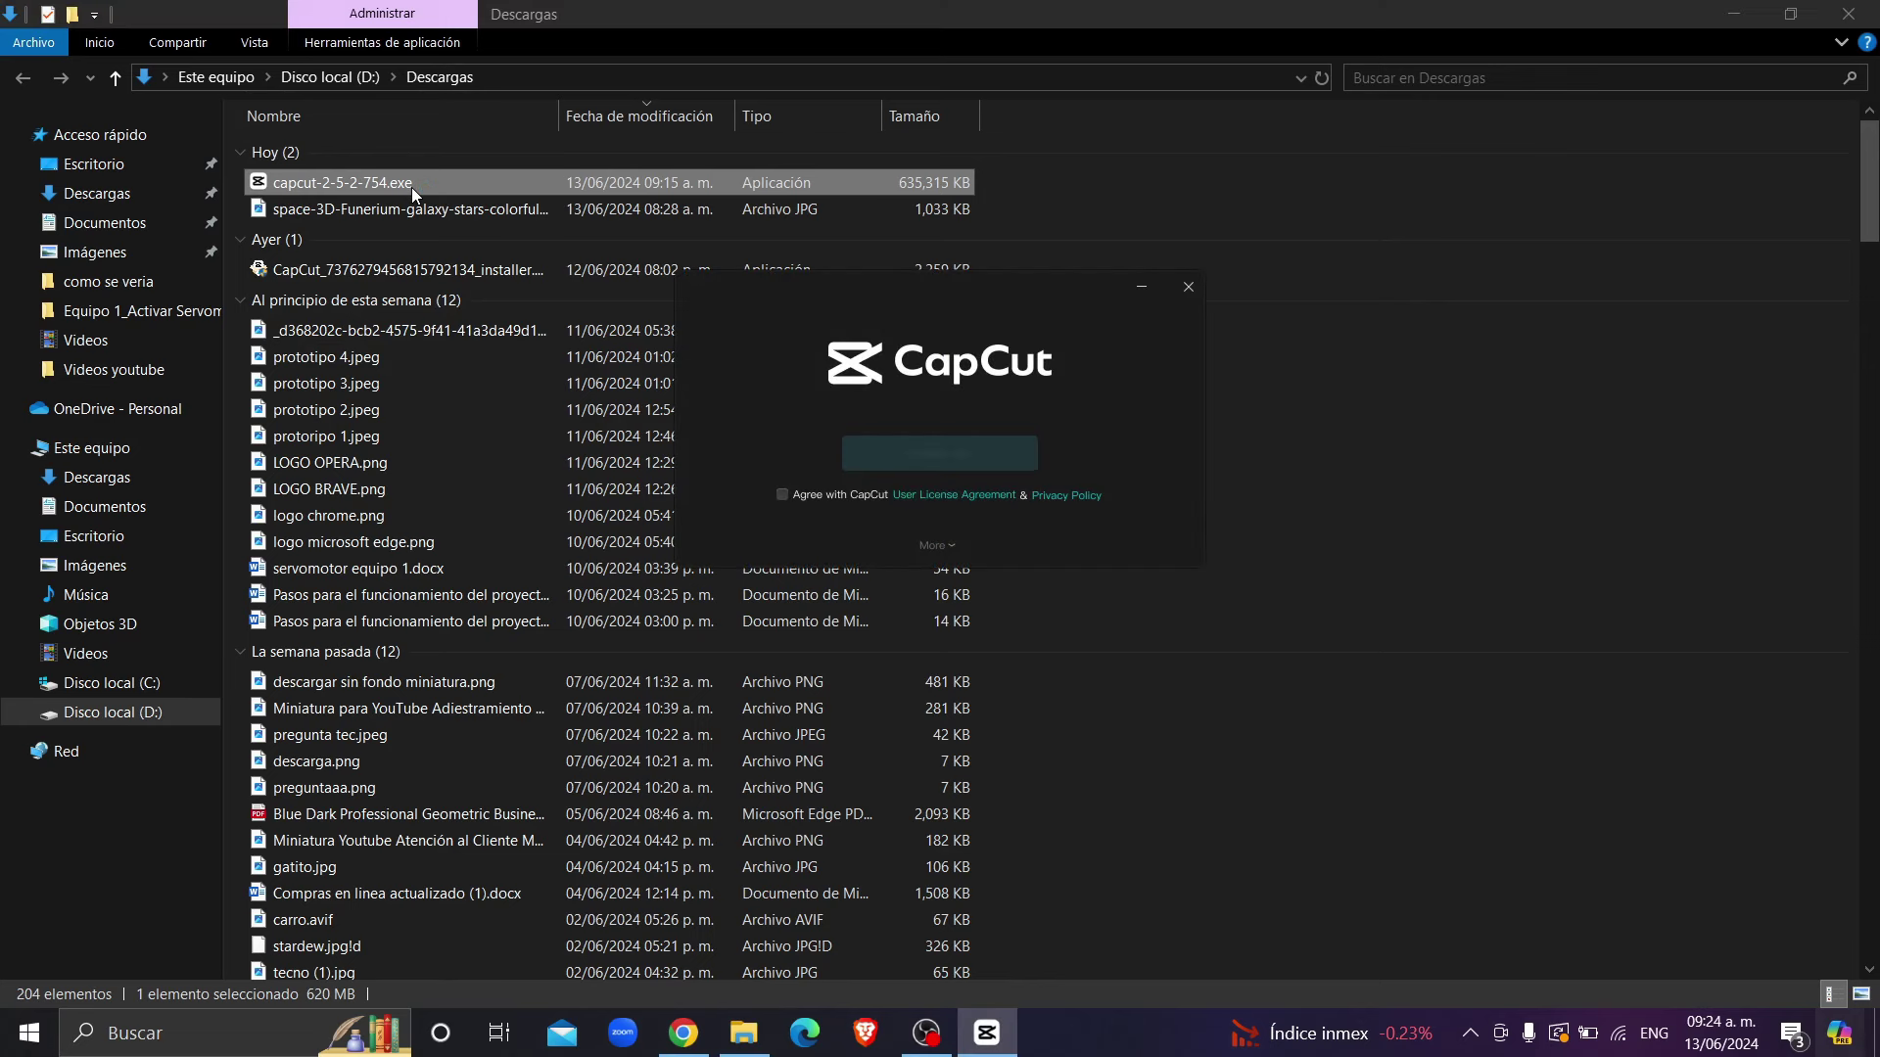
pyautogui.click(783, 496)
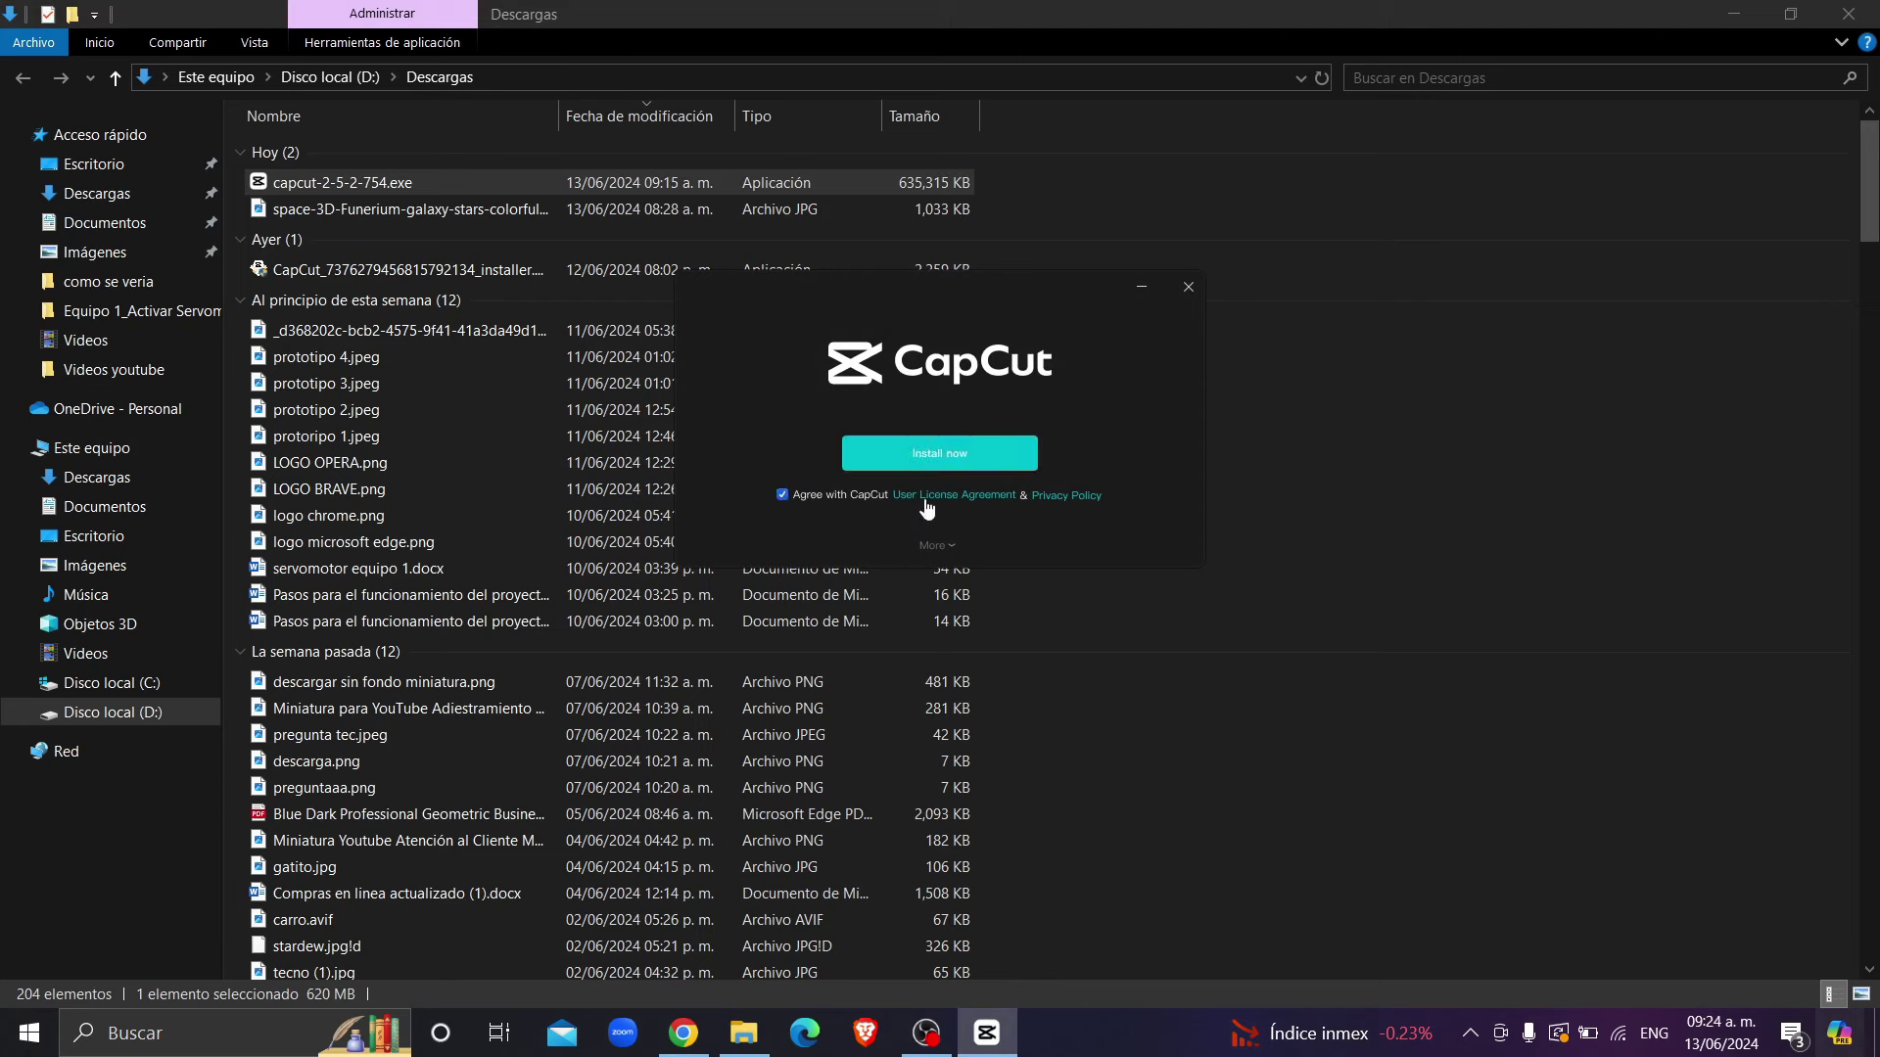
pyautogui.click(948, 450)
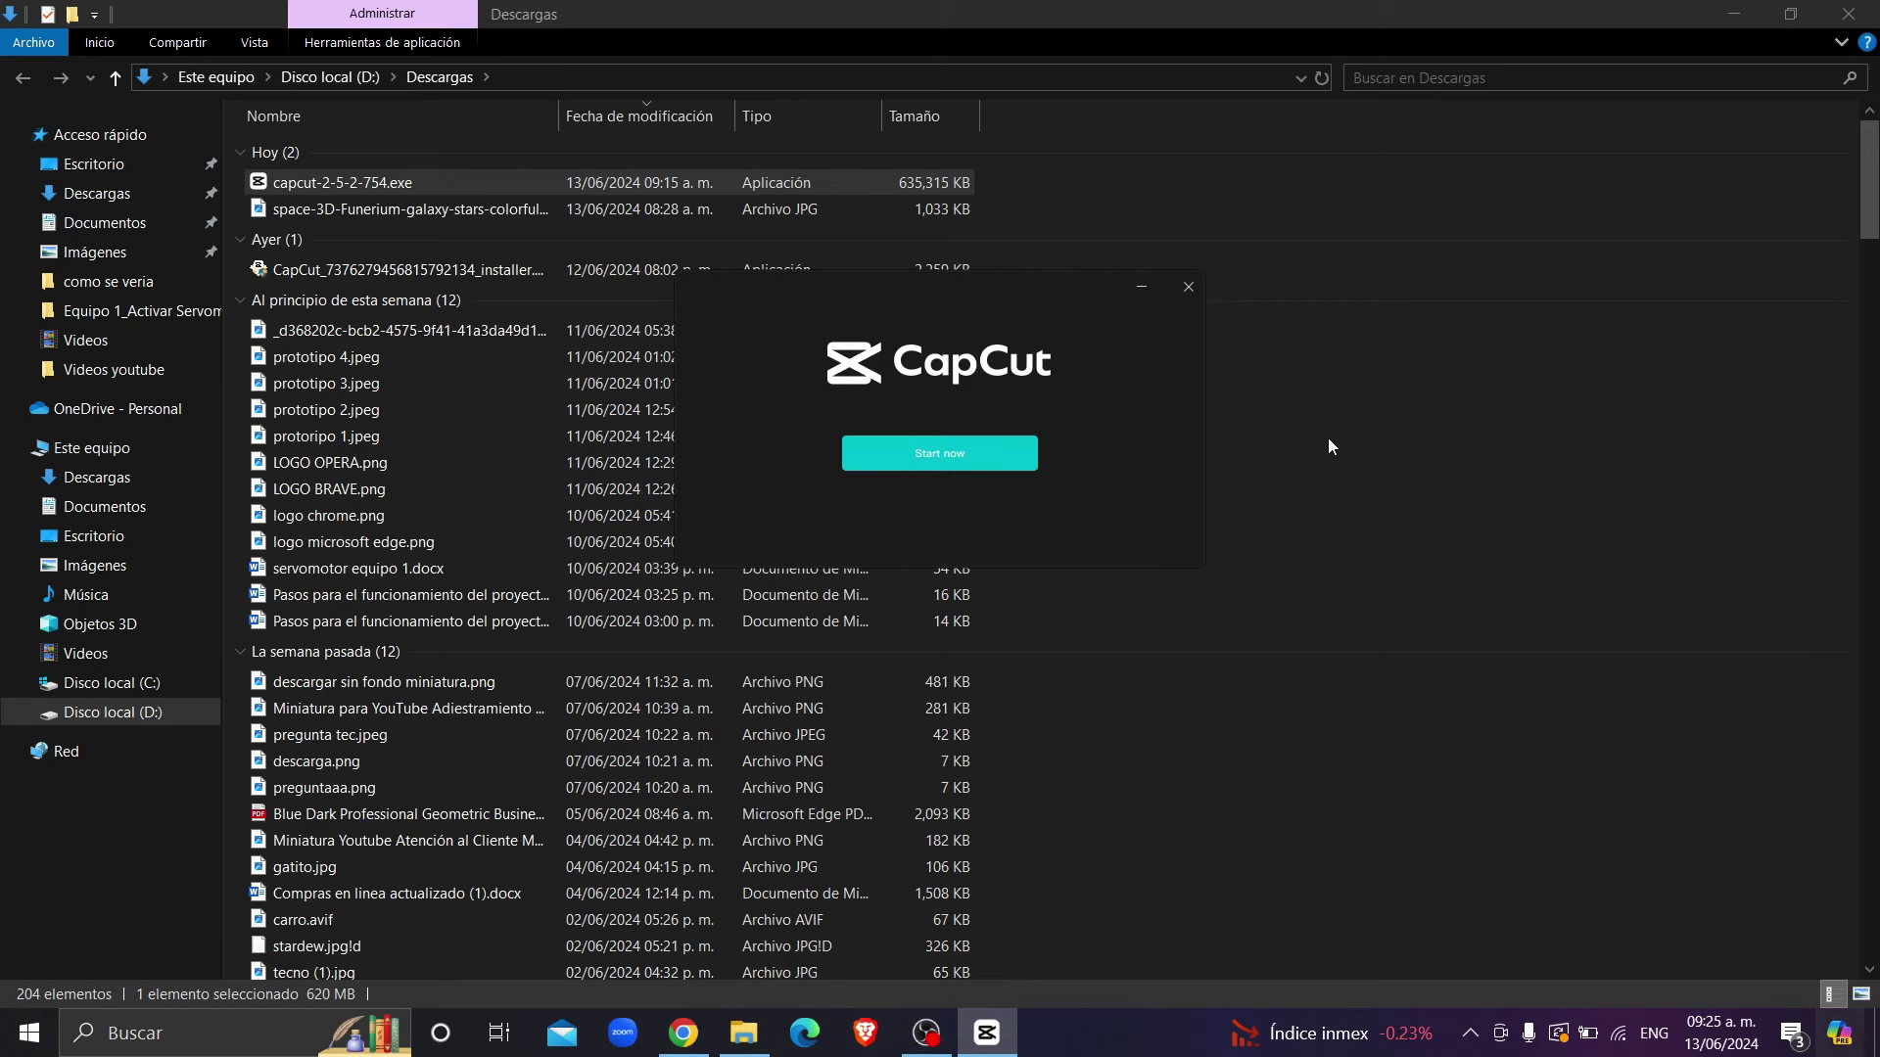
# - Start the newly installed CapCut and confirm its environment test
pyautogui.click(984, 463)
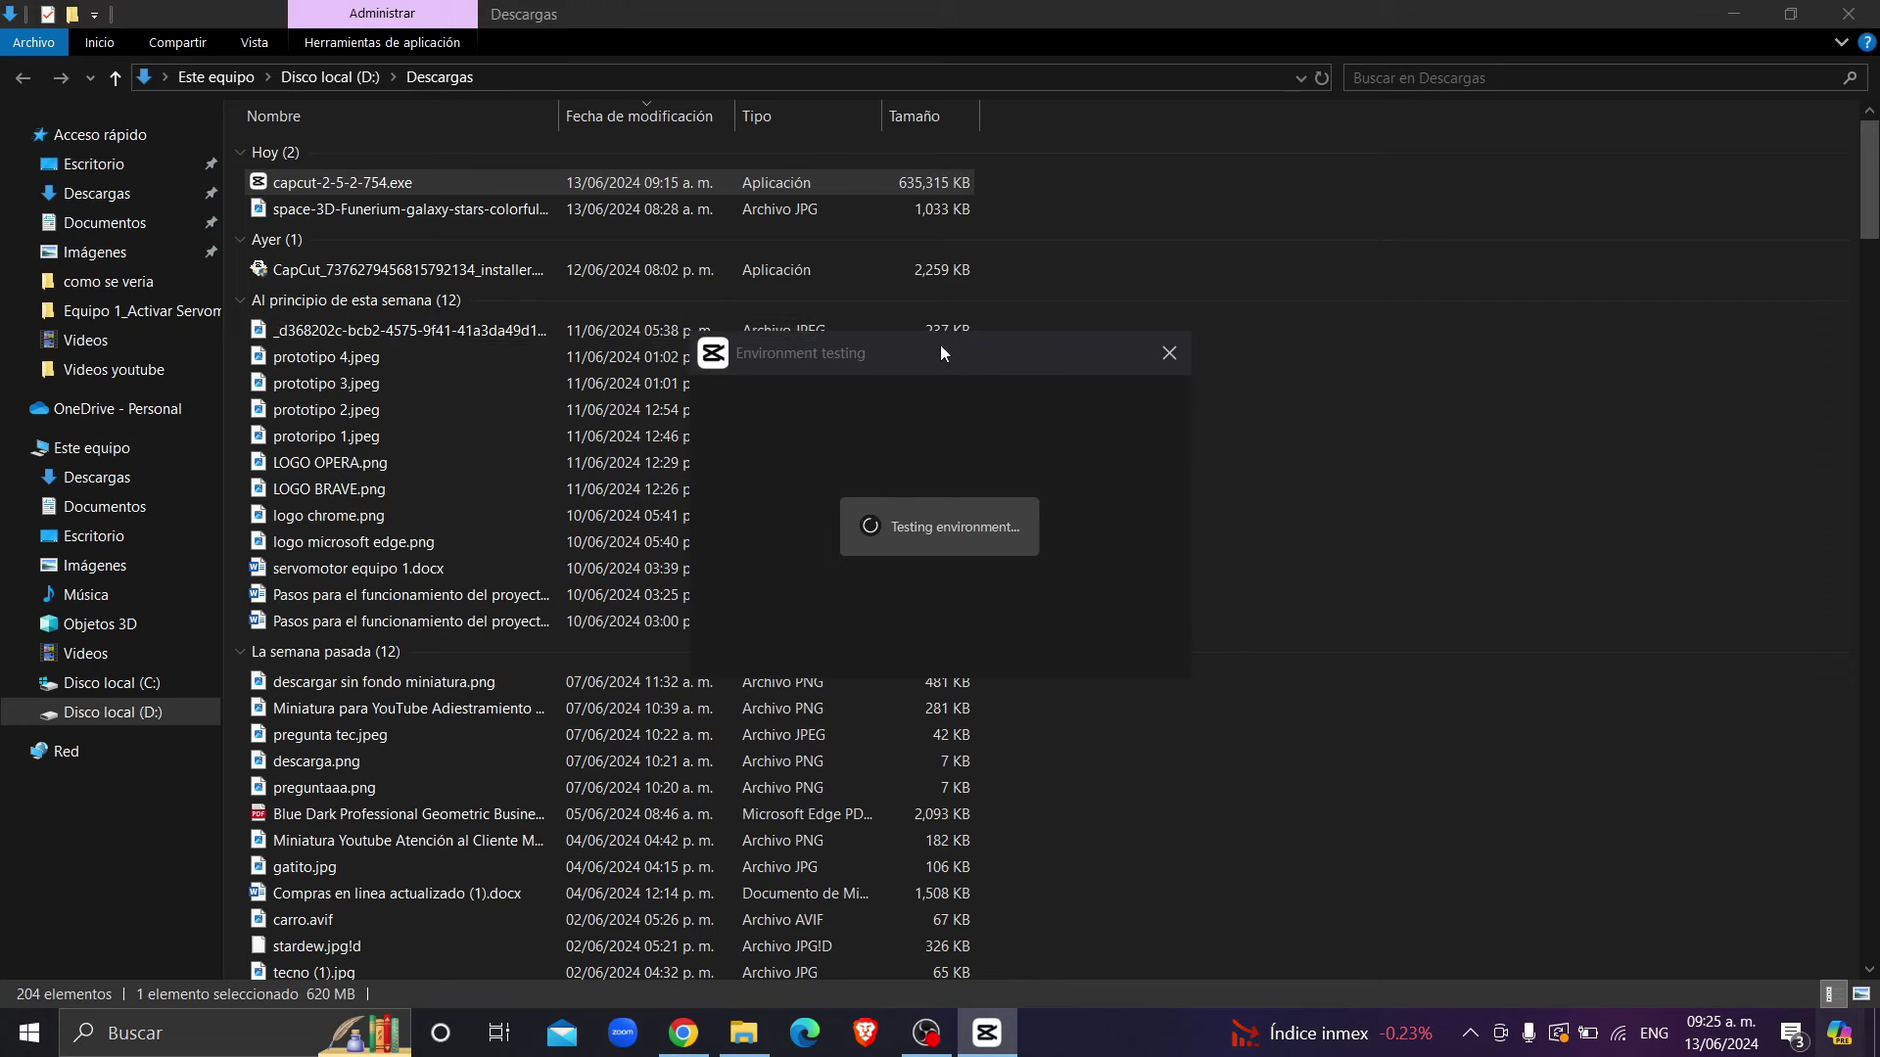
pyautogui.moveTo(941, 352); pyautogui.dragTo(901, 294)
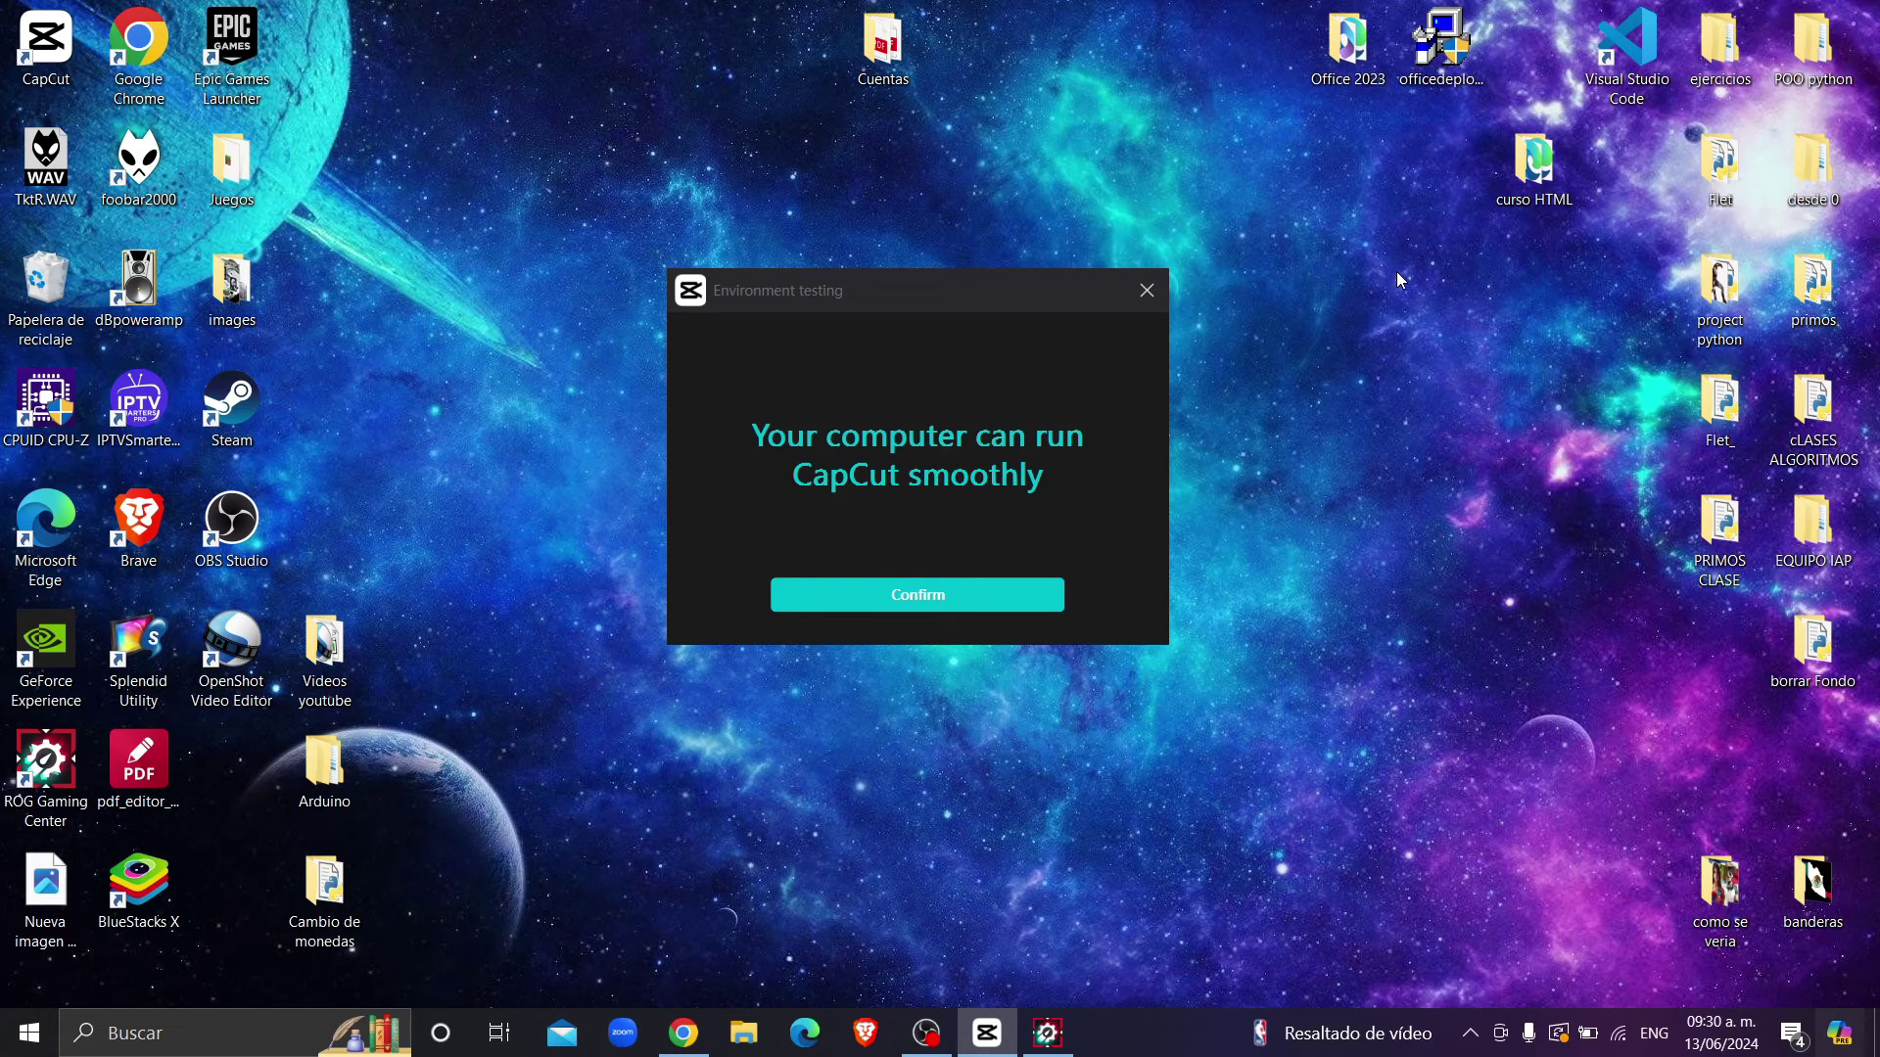
pyautogui.click(960, 593)
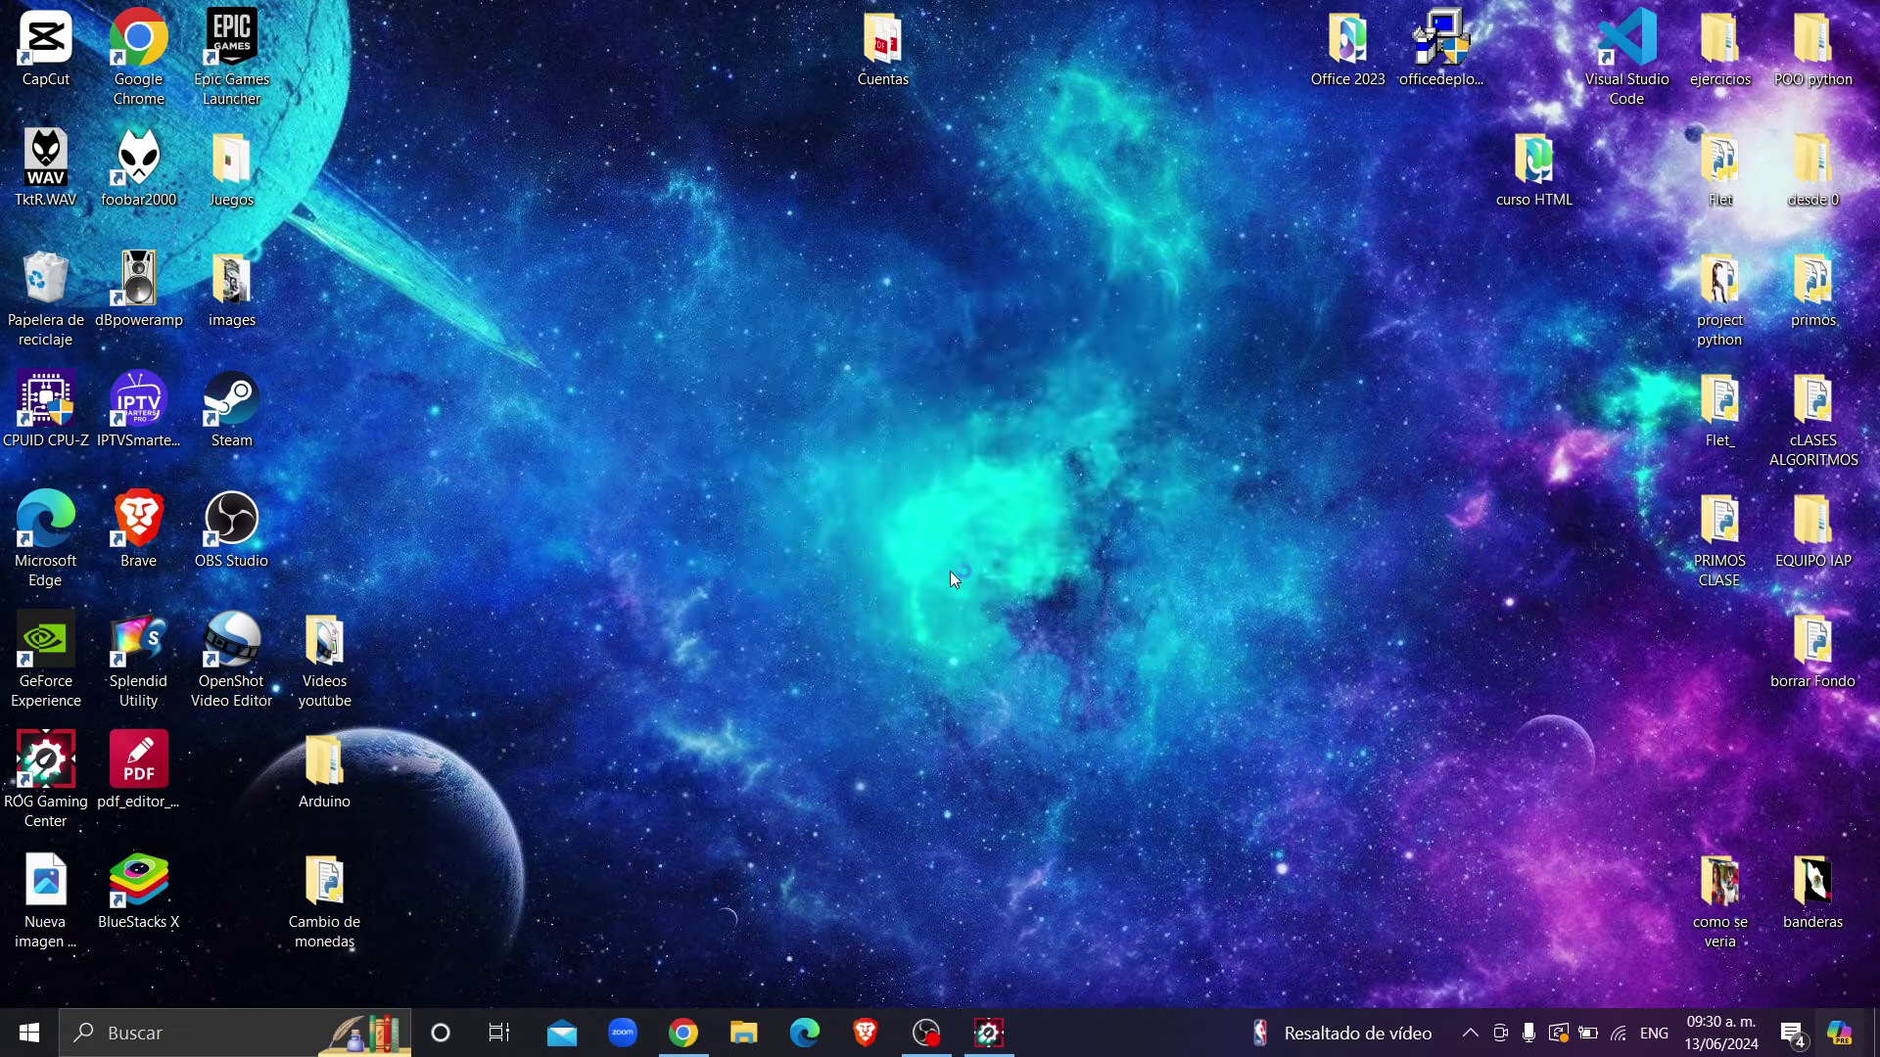